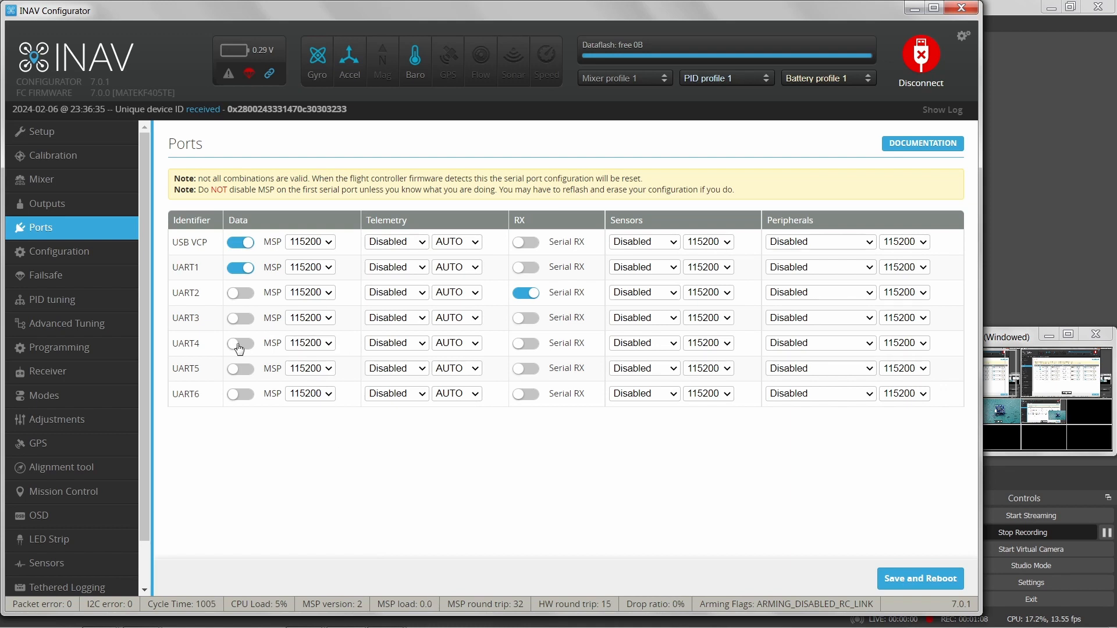
Step: Assign GPS as the sensor on UART4, keeping the 115200 rate, and save the port settings with a reboot
left_click(676, 345)
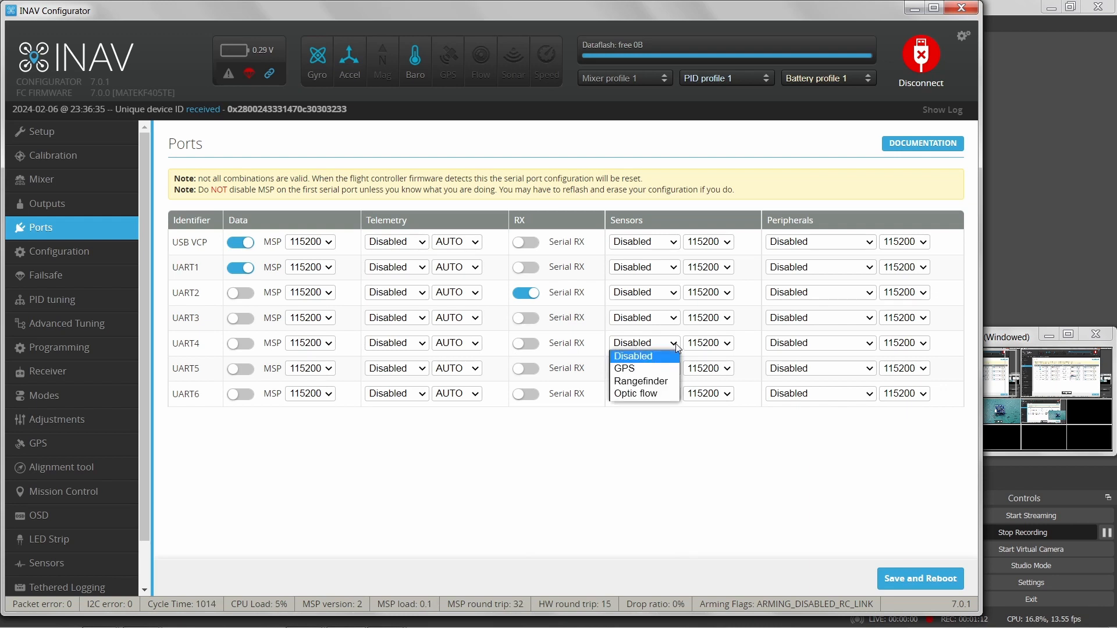
left_click(630, 370)
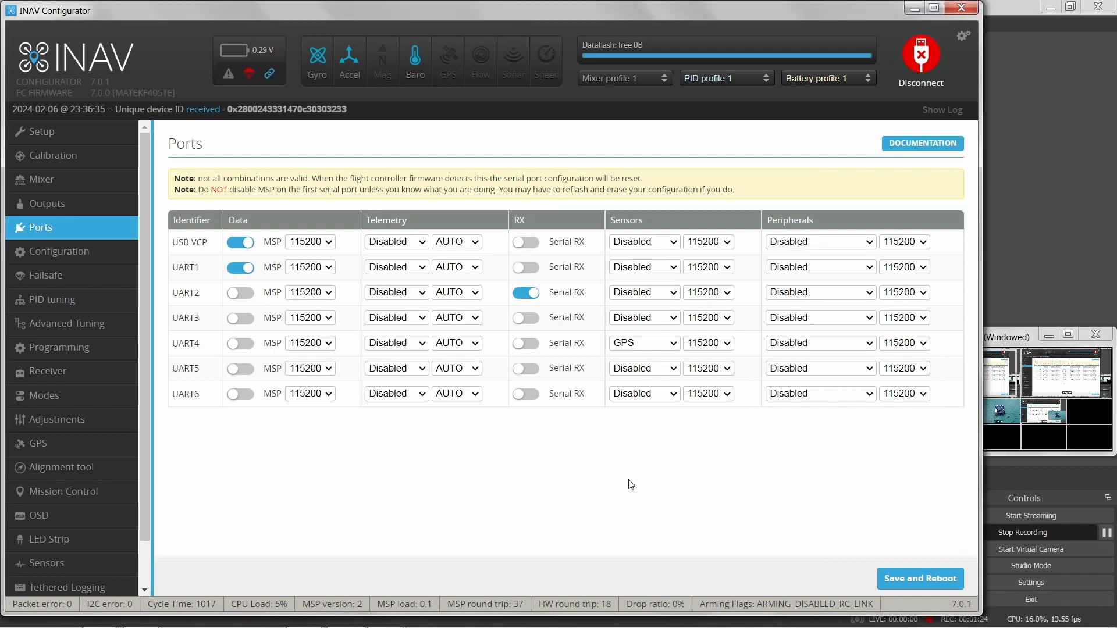
left_click(914, 580)
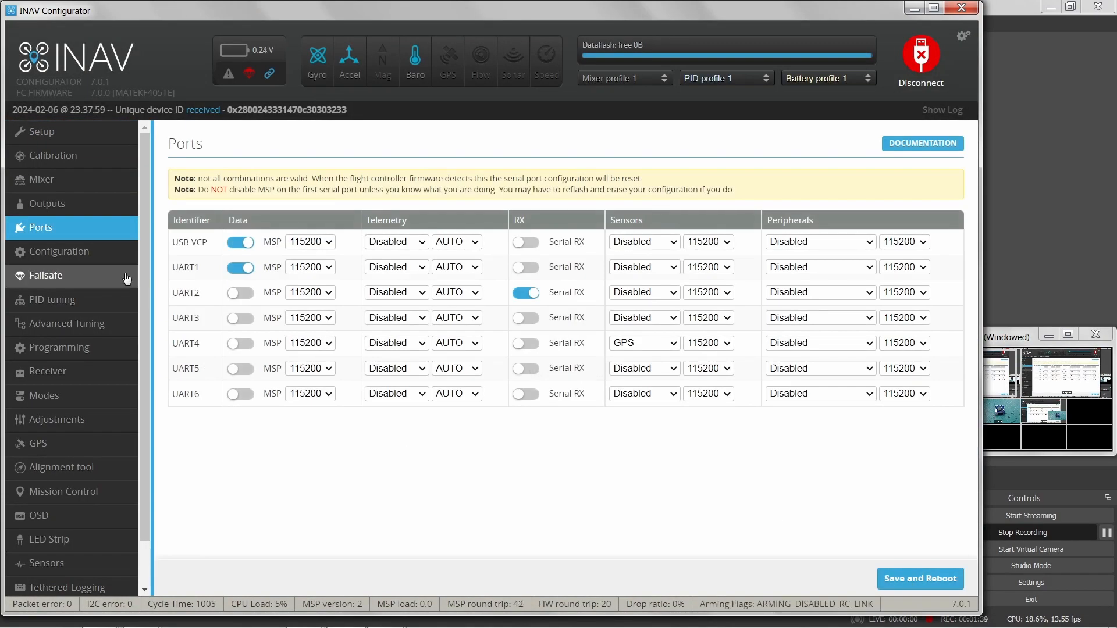
Step: Open the Configuration page of the flight controller and switch to the Chrome browser
left_click(72, 253)
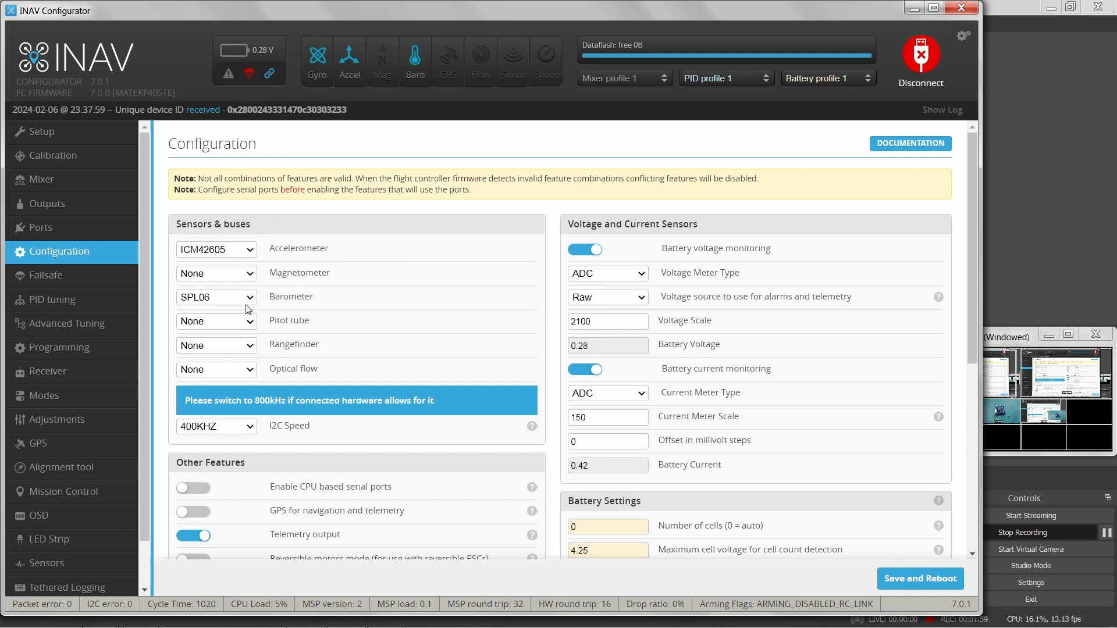
key("alt+Tab")
key("alt+Tab")
key("alt+Tab")
key("alt+Tab")
key("alt+Tab")
key("alt+Tab")
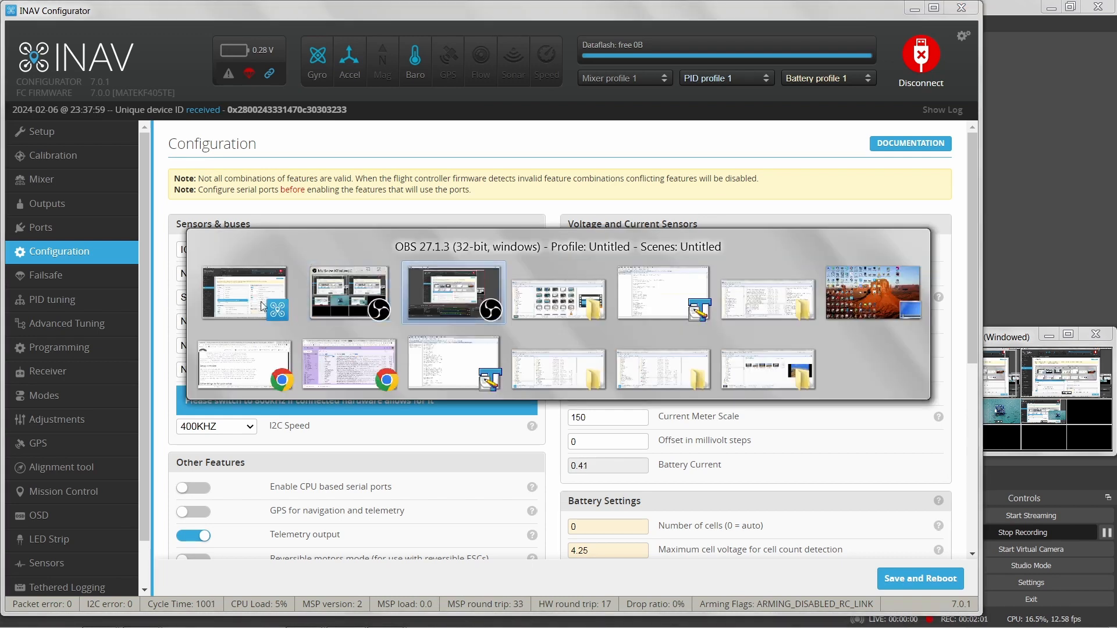
key("alt+Tab")
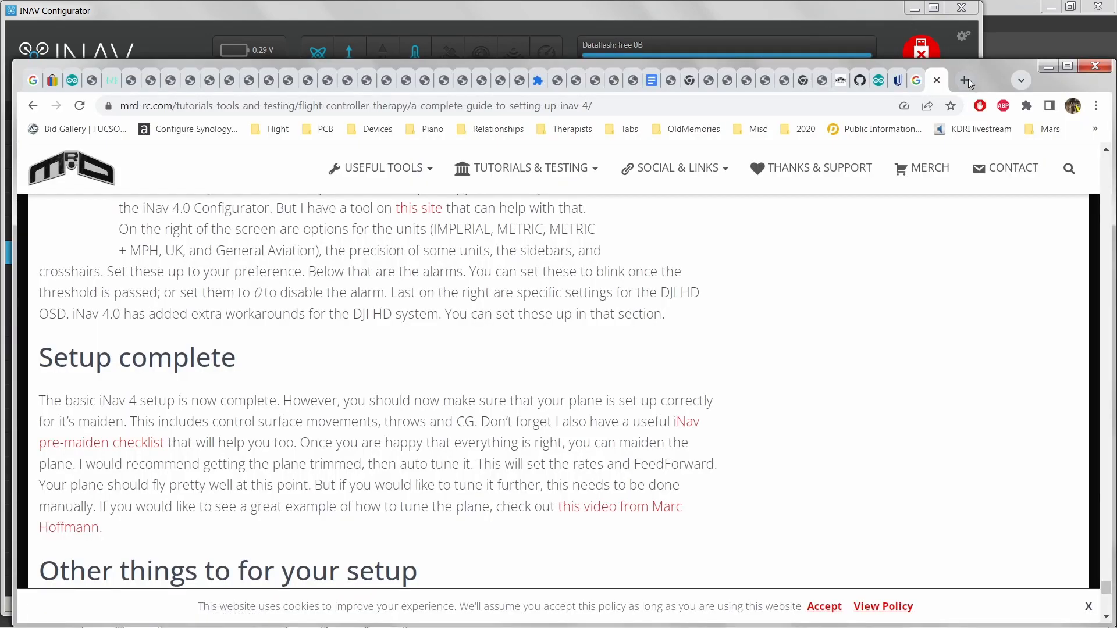
Step: Search Google for "matek f405-wmn" in a new browser tab
left_click(968, 78)
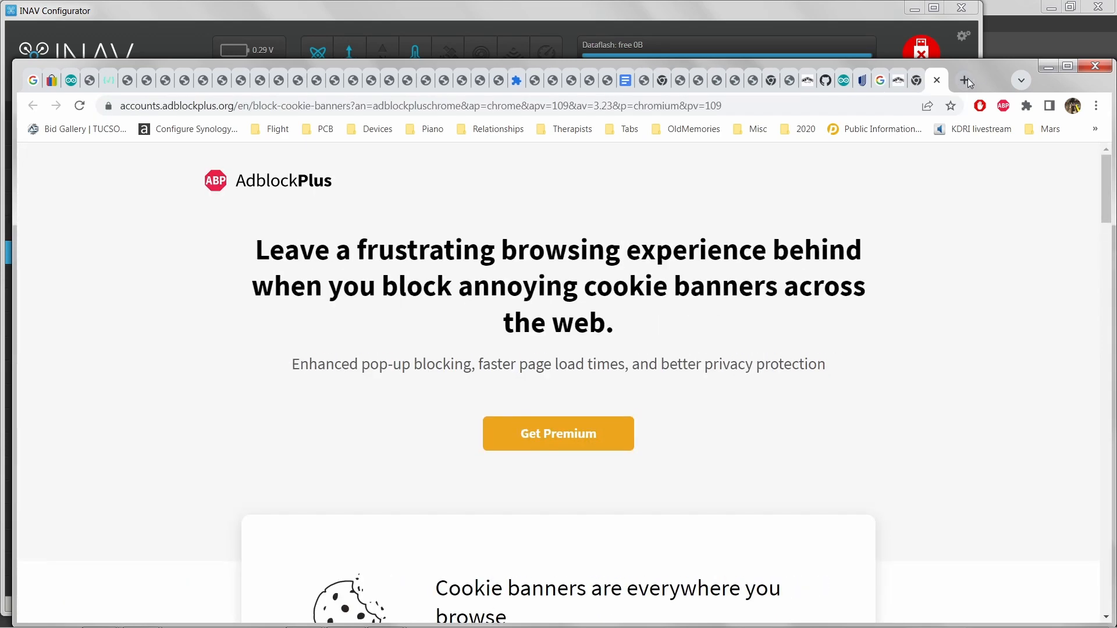
left_click(876, 109)
key("ctrl+a")
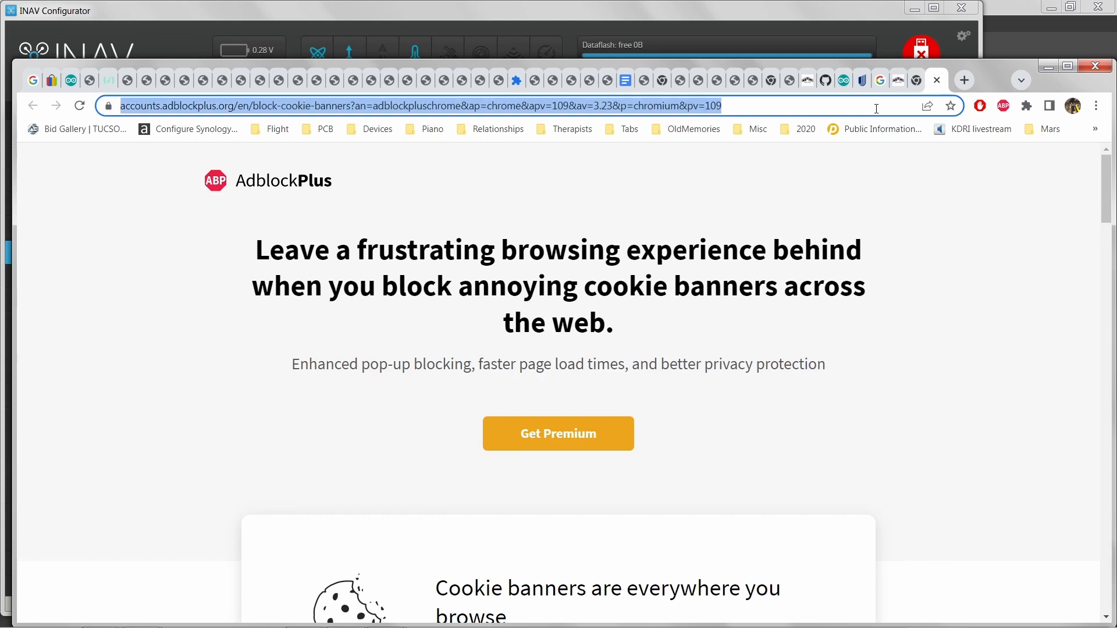
type("matek")
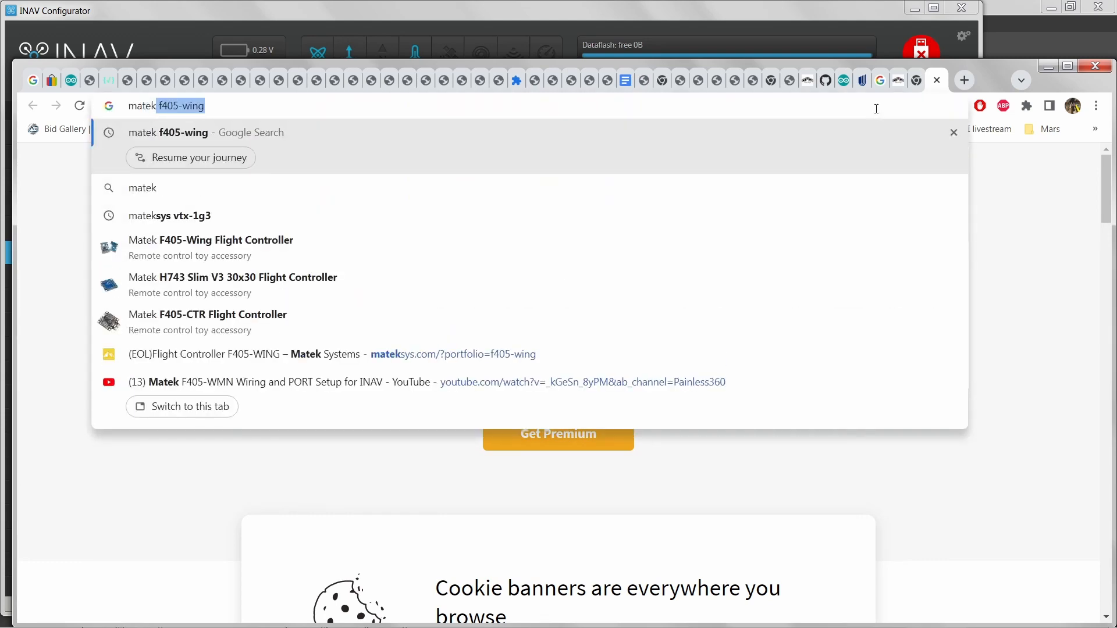
key("Right")
key("Return")
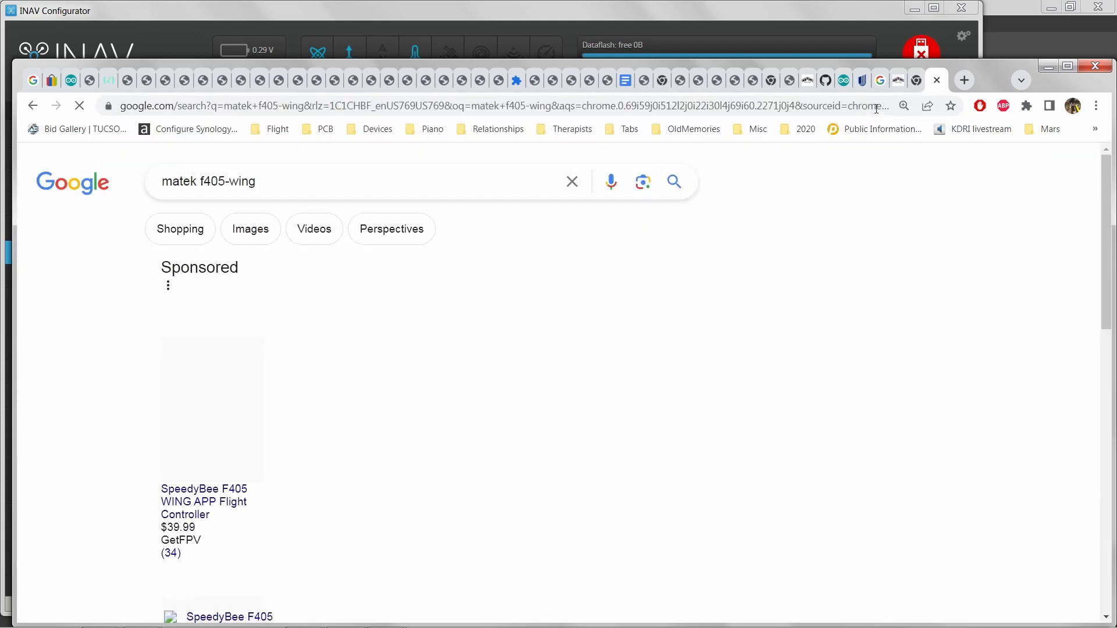
left_click(482, 193)
key("BackSpace")
key("BackSpace")
key("BackSpace")
type("mn")
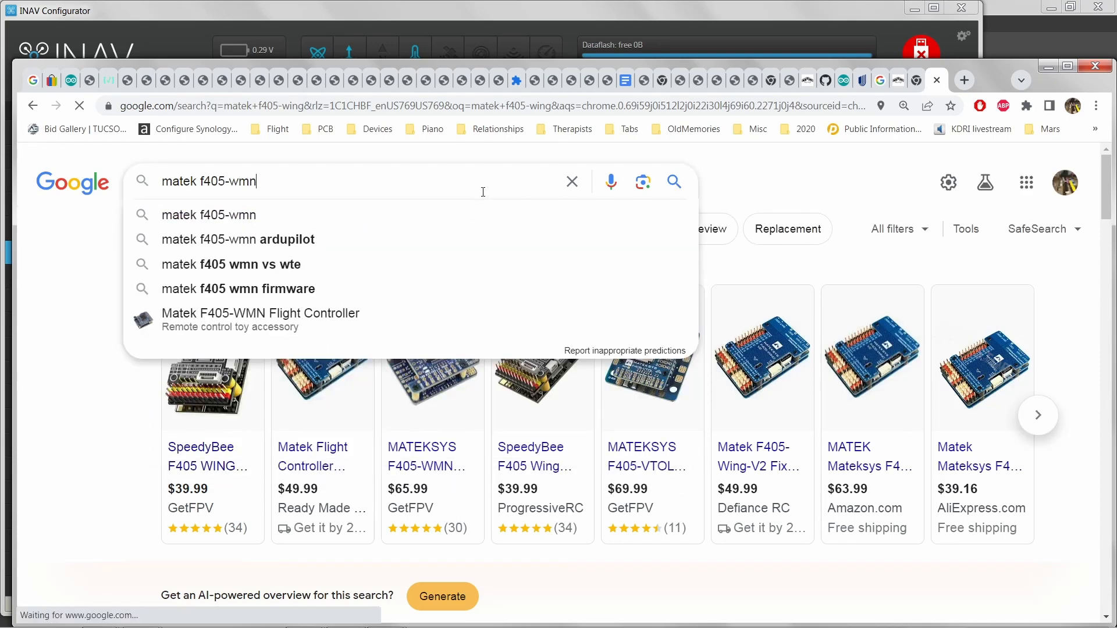
key("Return")
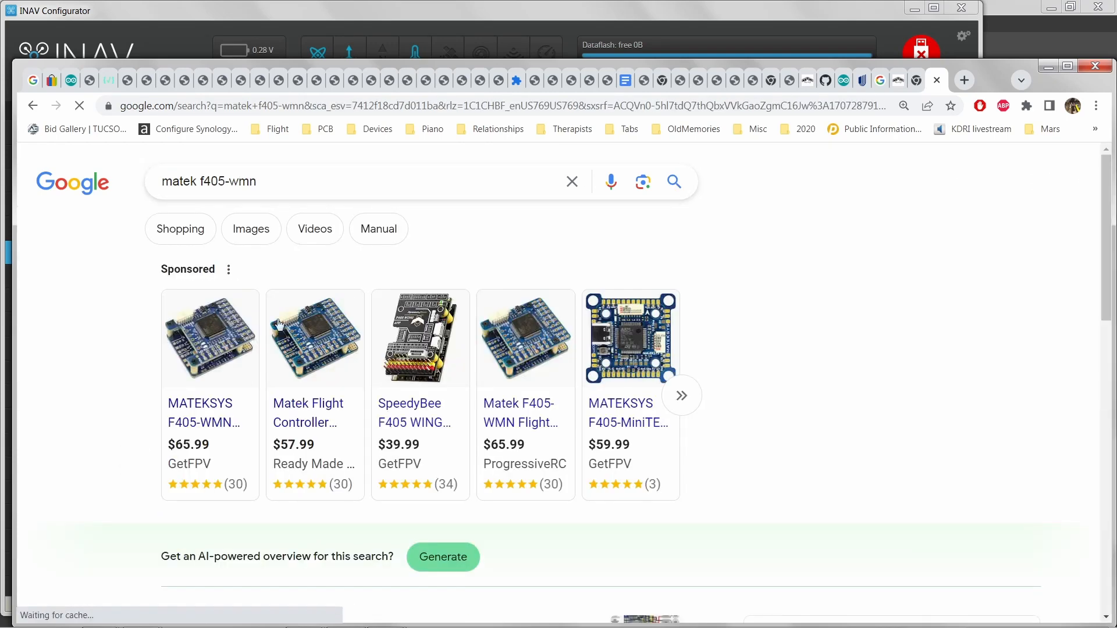
Step: Open the Matek Systems page for Flight Controller F405-WMN and highlight ICM42688P in its specification line
scroll(279, 324, "down", 5)
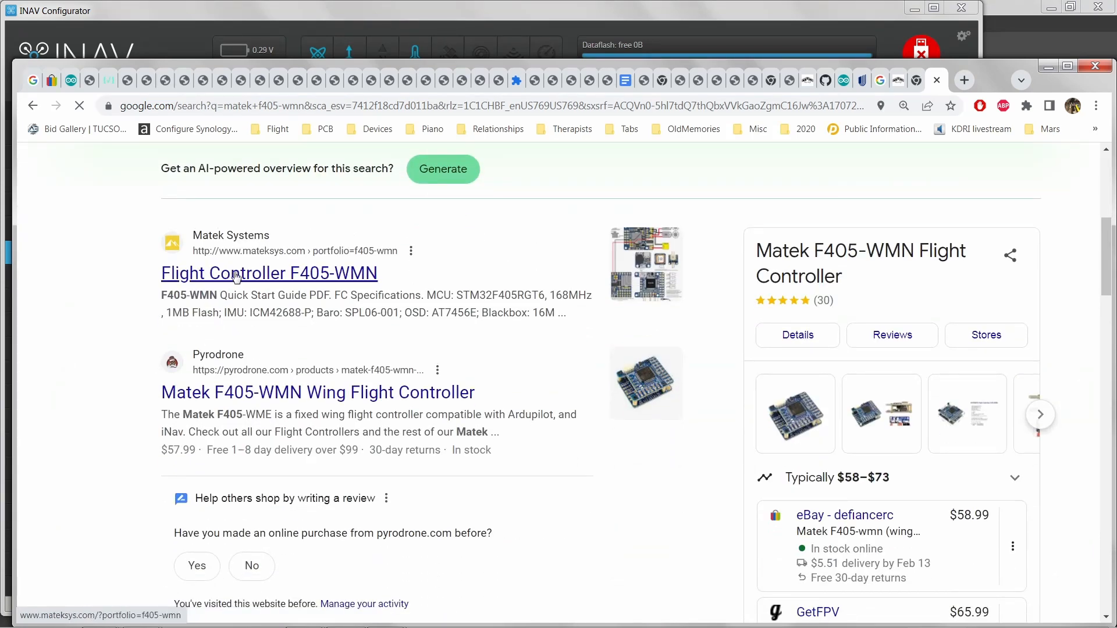
left_click(241, 278)
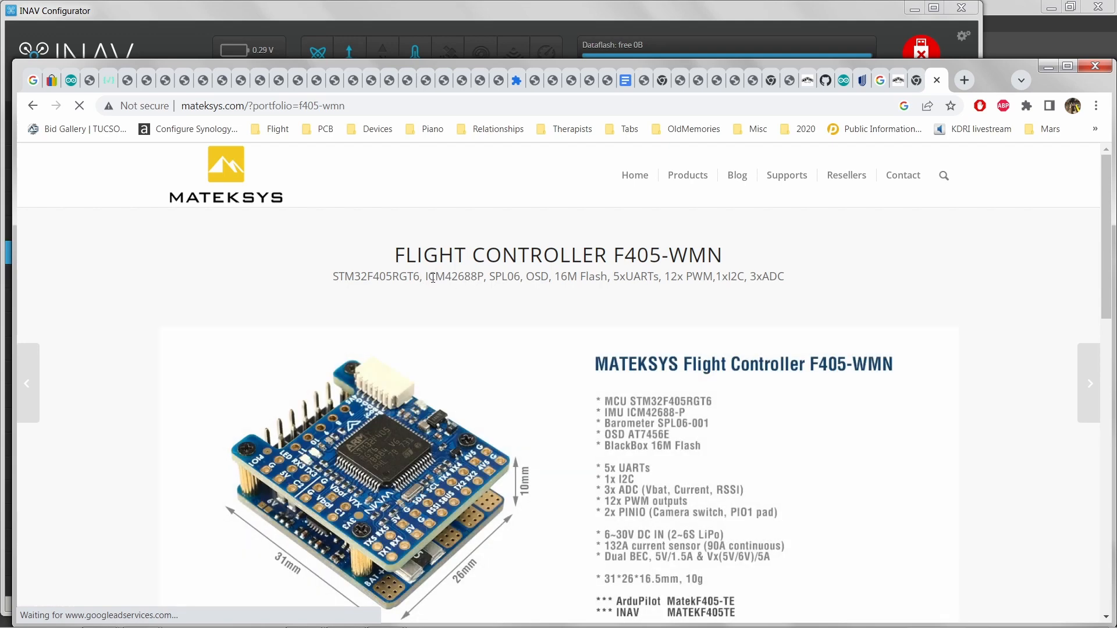
left_click_drag(416, 273, 487, 274)
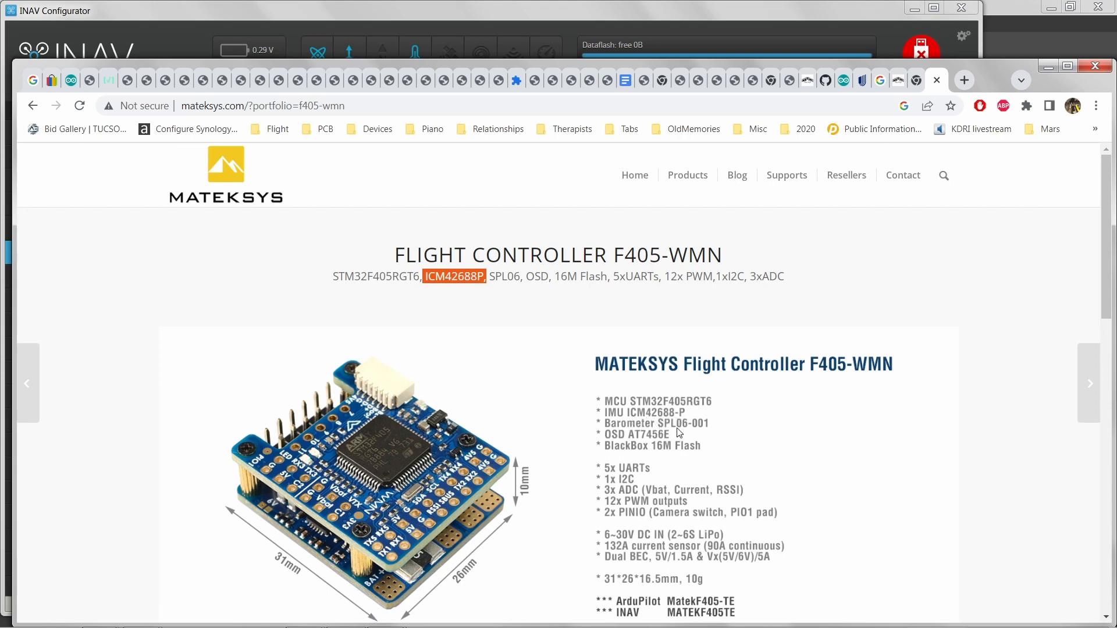
Step: Switch to INAV Configurator and compare the available accelerometer options with the IMU listed on the Mateksys page
key("alt+Tab")
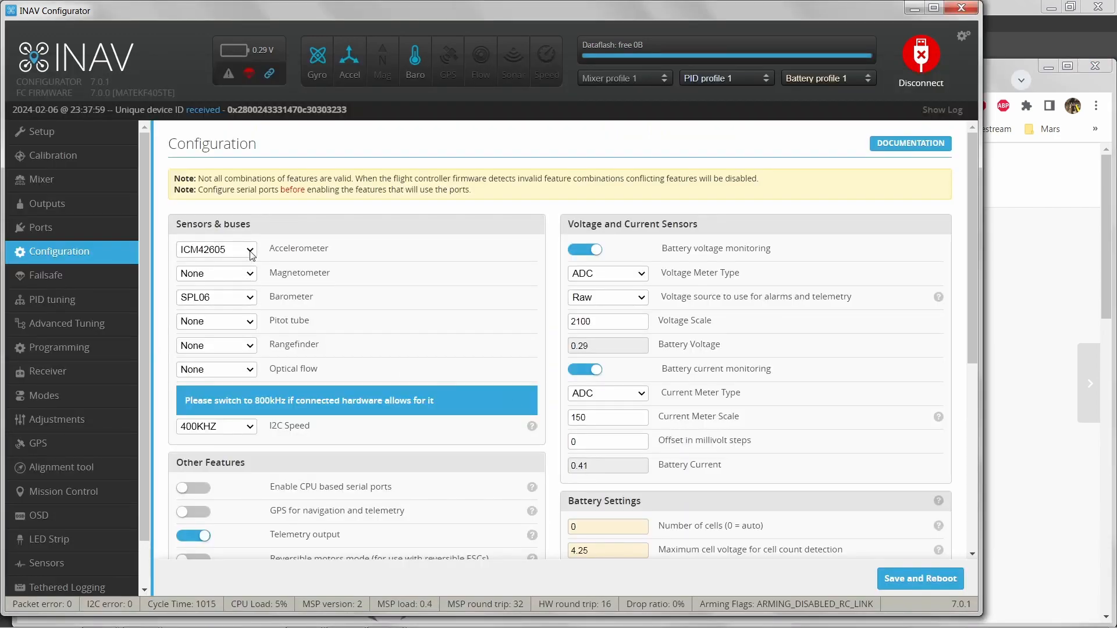
key("alt+Tab")
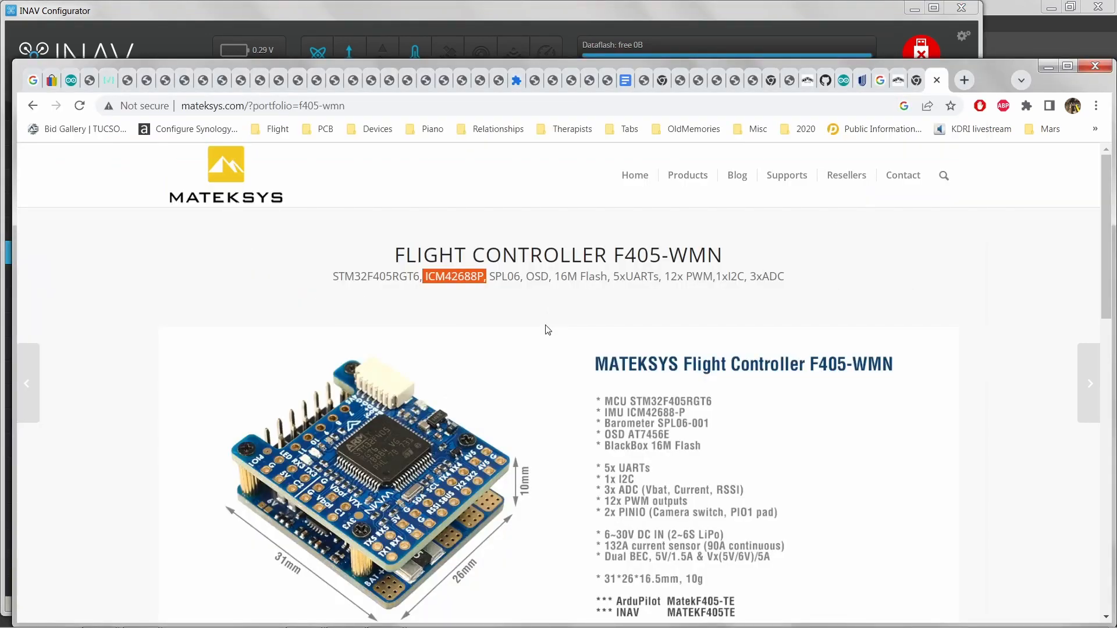
key("alt+Tab")
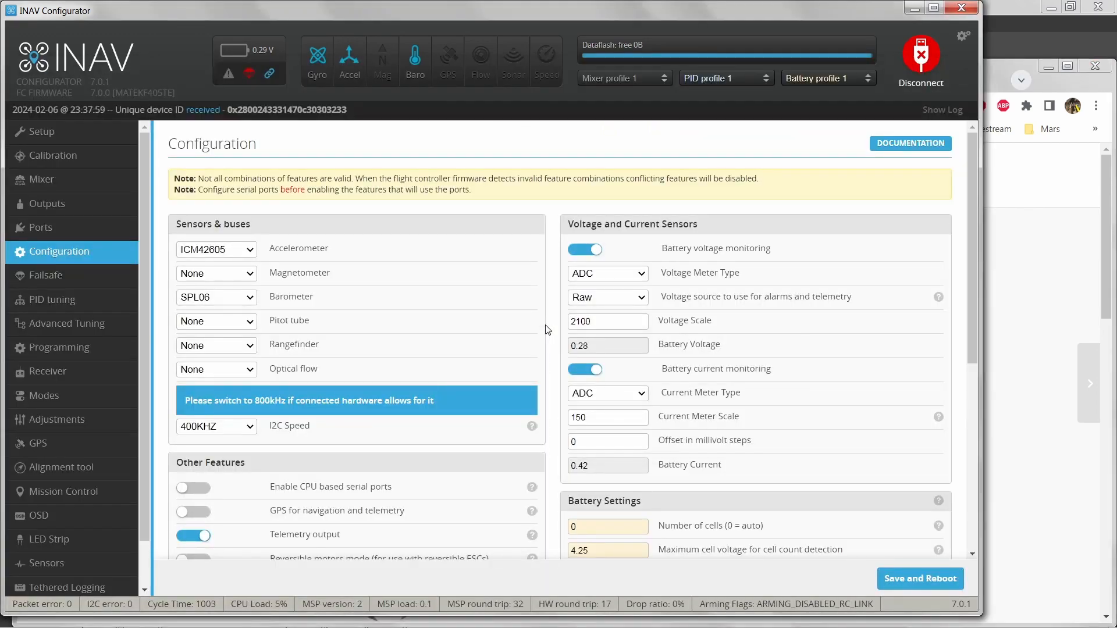
left_click(253, 249)
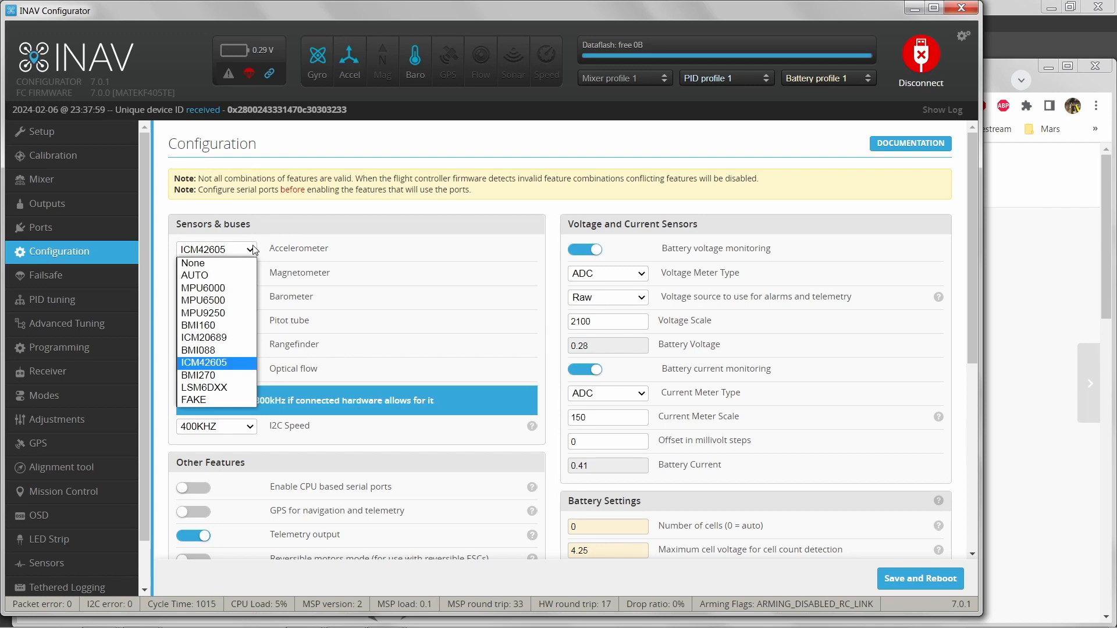
key("alt+Tab")
key("alt+Tab")
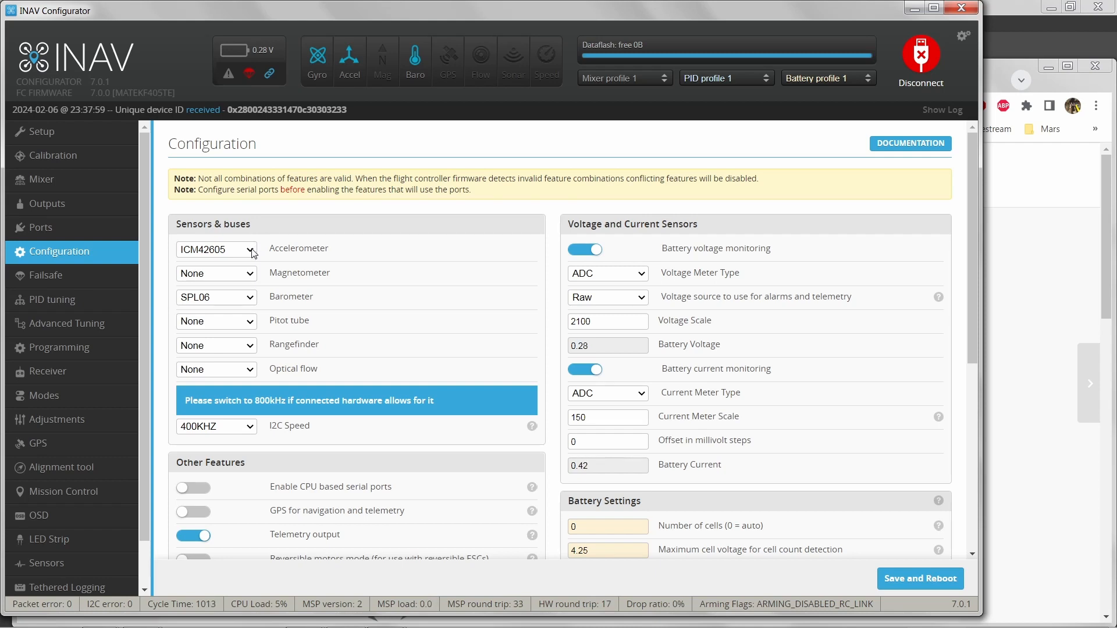
left_click(254, 249)
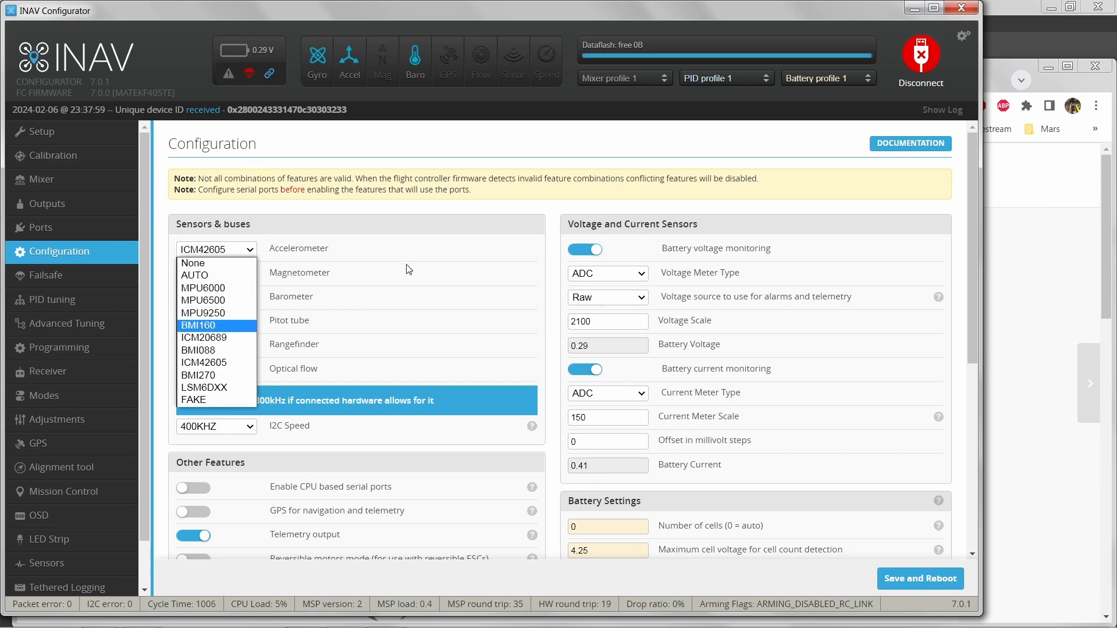
left_click(417, 254)
Step: Recheck the board's IMU and barometer specifications in Chrome against the accelerometer choices in INAV Configurator
key("alt+Tab")
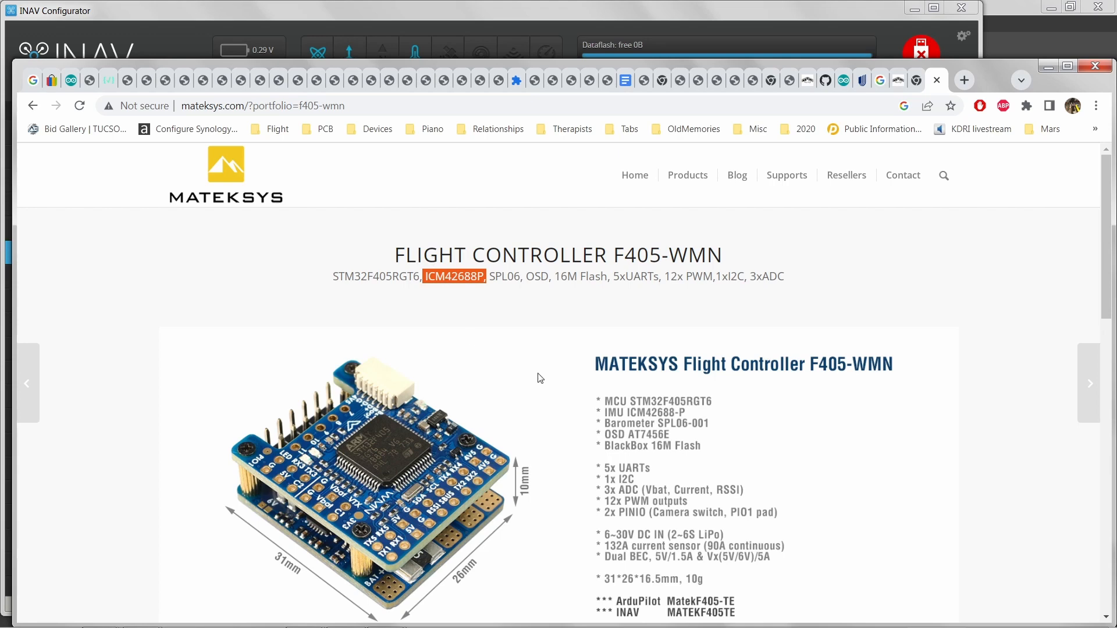
key("alt+Tab")
key("alt+Tab")
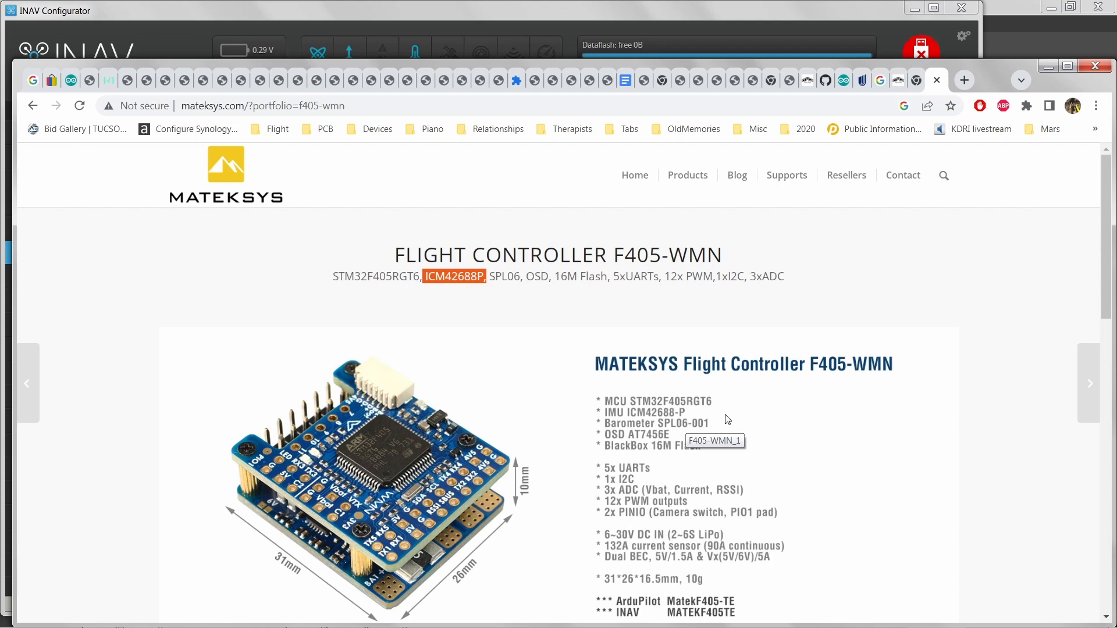
scroll(727, 419, "down", 1)
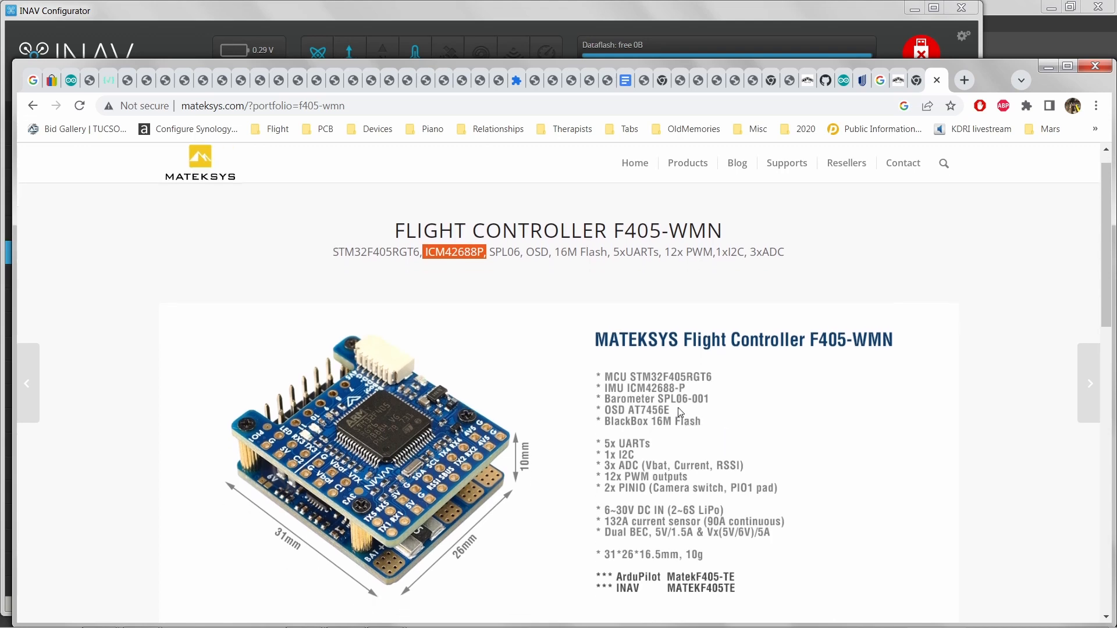
key("alt+Tab")
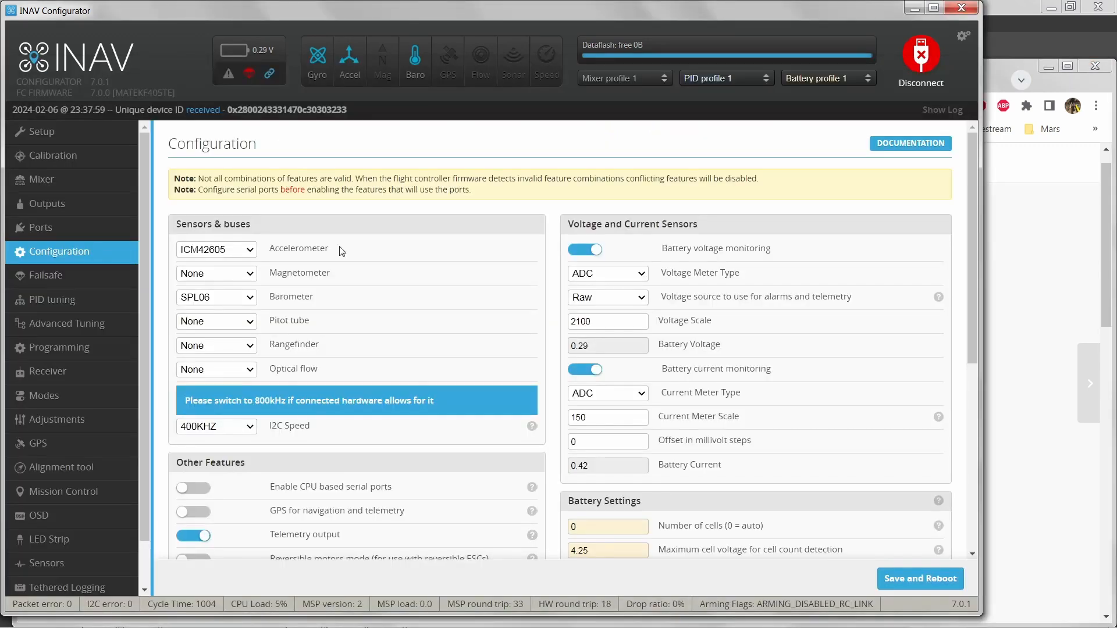
key("alt+Tab")
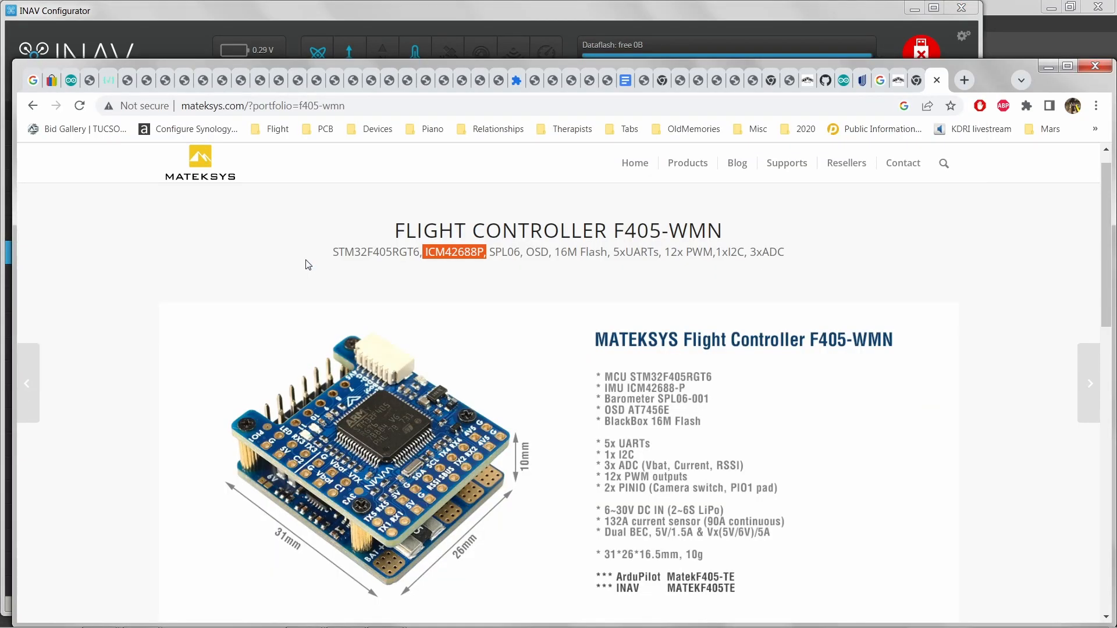
key("alt+Tab")
left_click(250, 251)
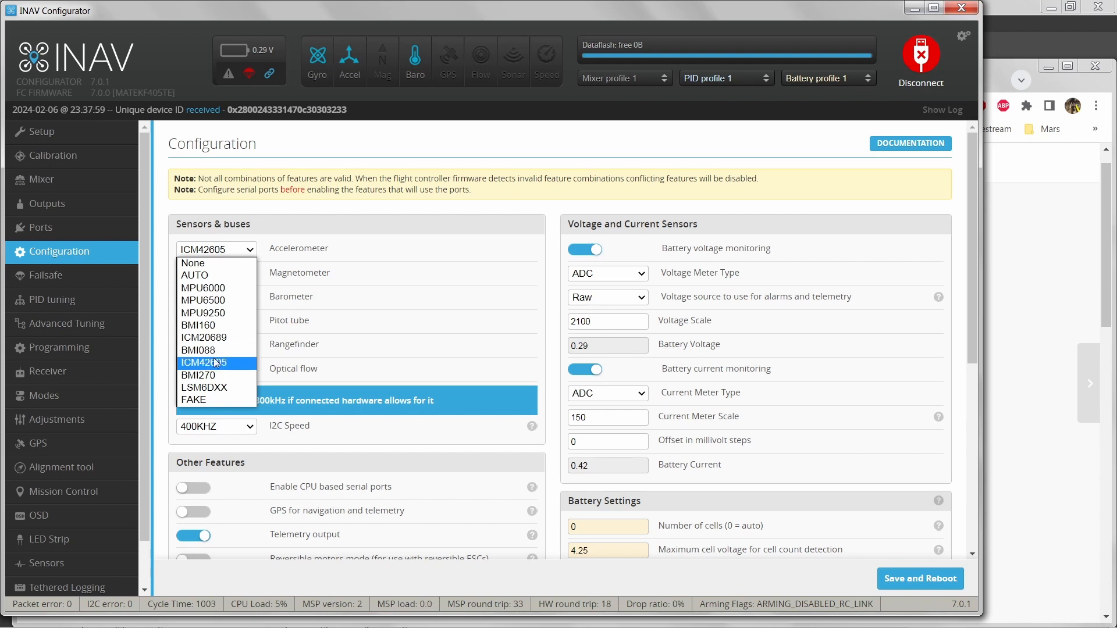
left_click(406, 262)
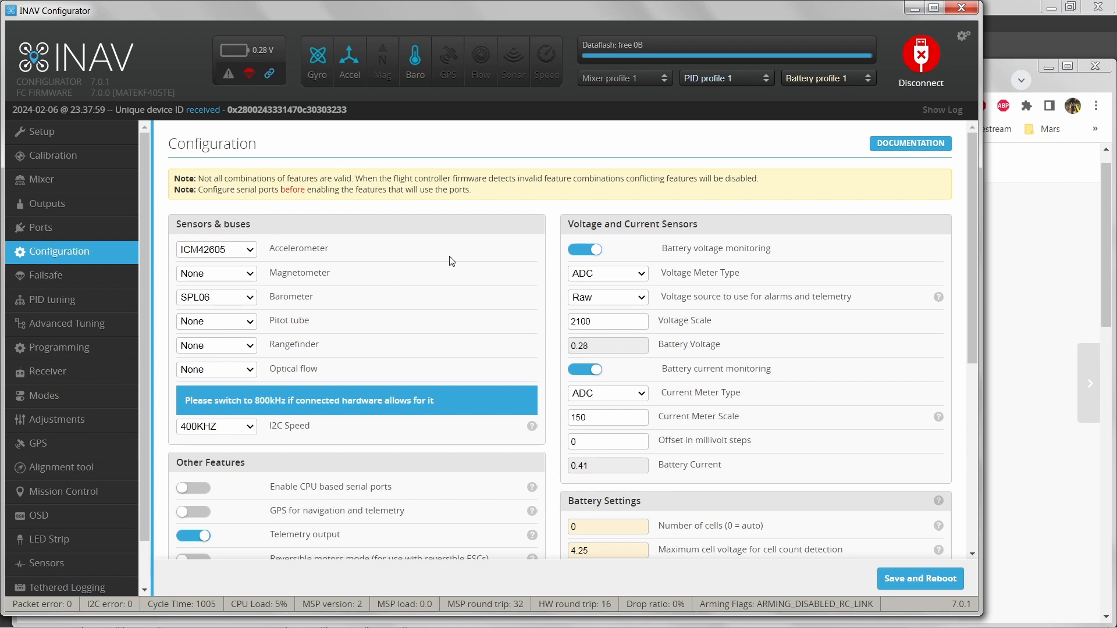
Step: Enable GPS for navigation and telemetry under Other Features, and save the configuration with a reboot
scroll(458, 305, "down", 4)
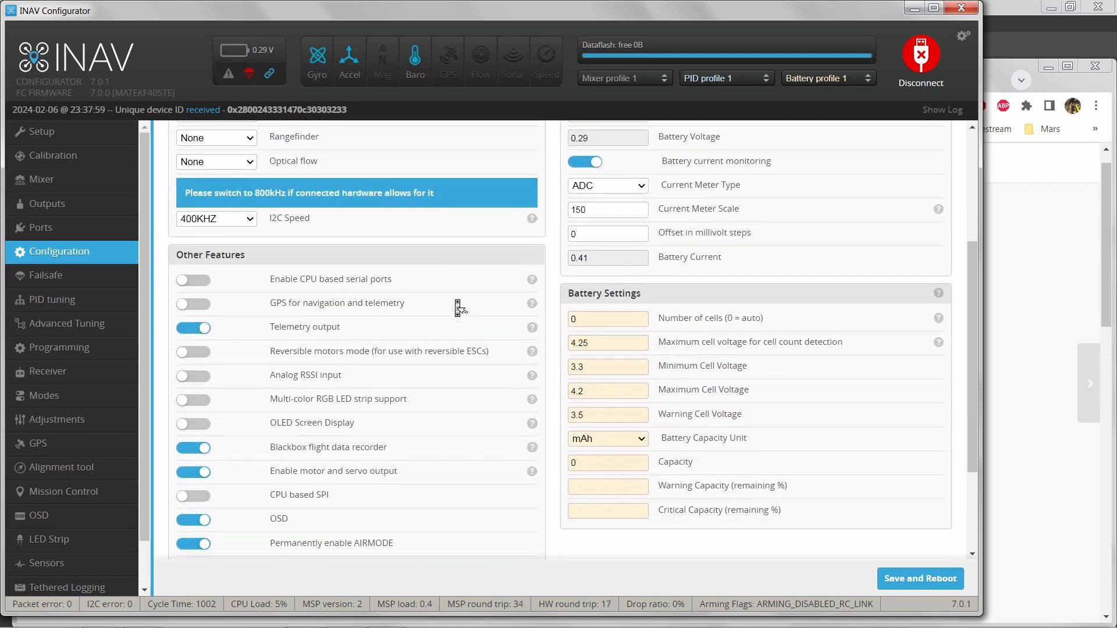
scroll(458, 308, "down", 3)
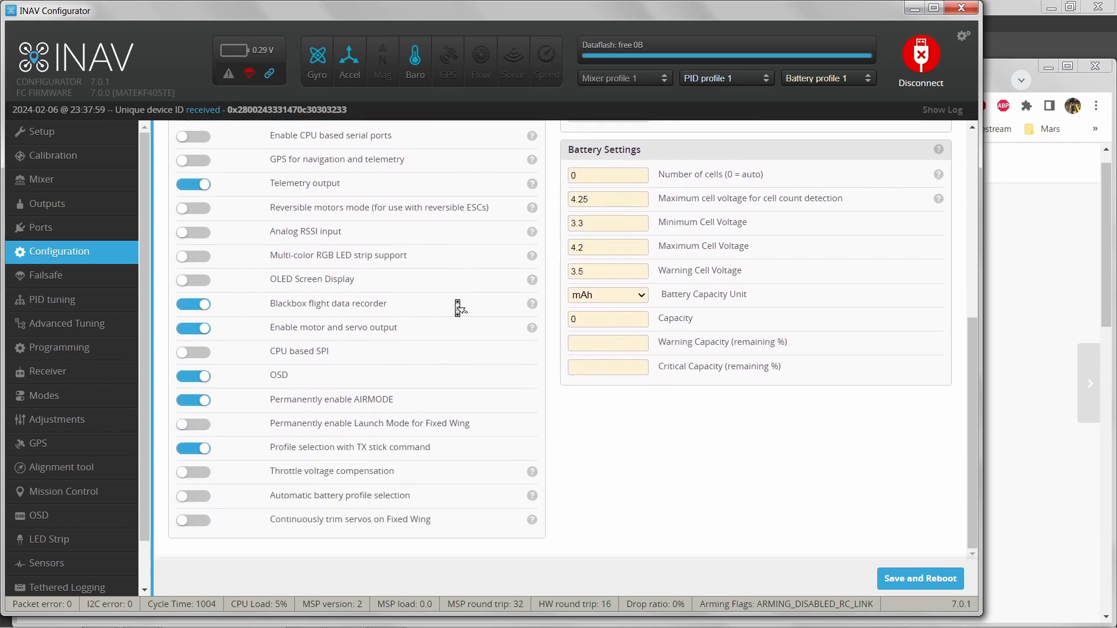
scroll(458, 307, "up", 3)
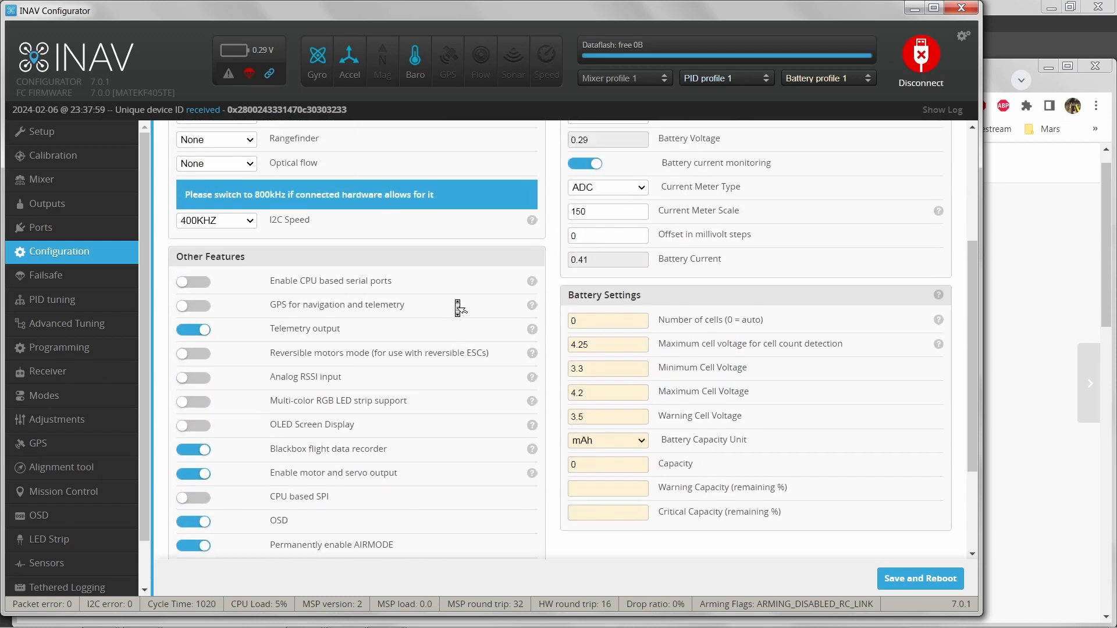
scroll(458, 307, "down", 2)
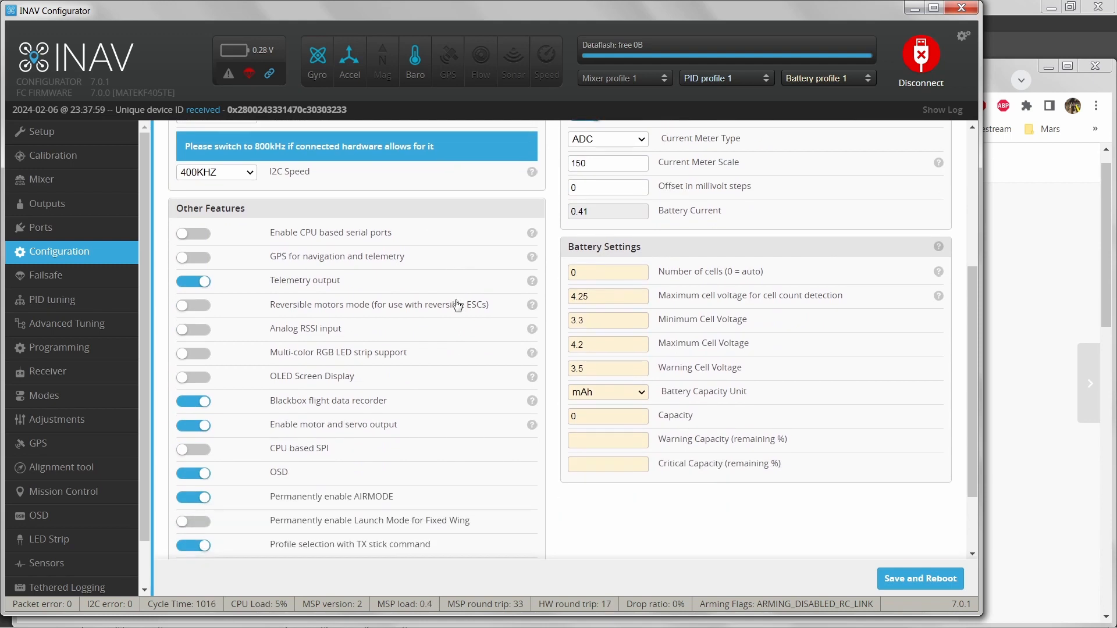
left_click(192, 267)
left_click(919, 579)
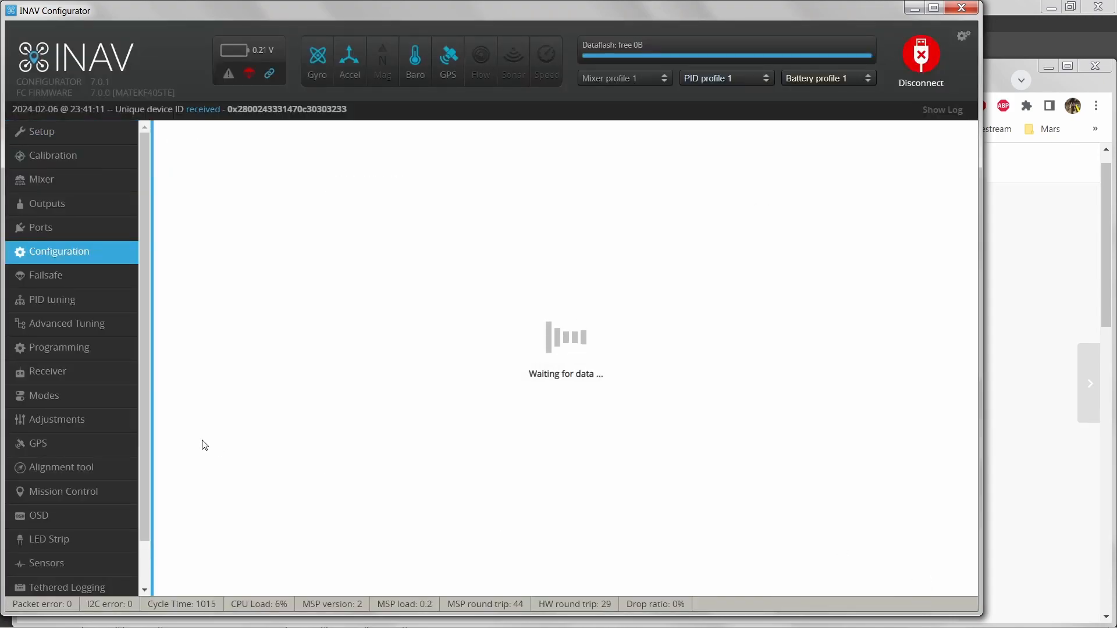
Step: Configure GPS with the UBLOX7 protocol, Galileo satellites enabled and a -07:00 timezone offset, and save with a reboot
left_click(39, 445)
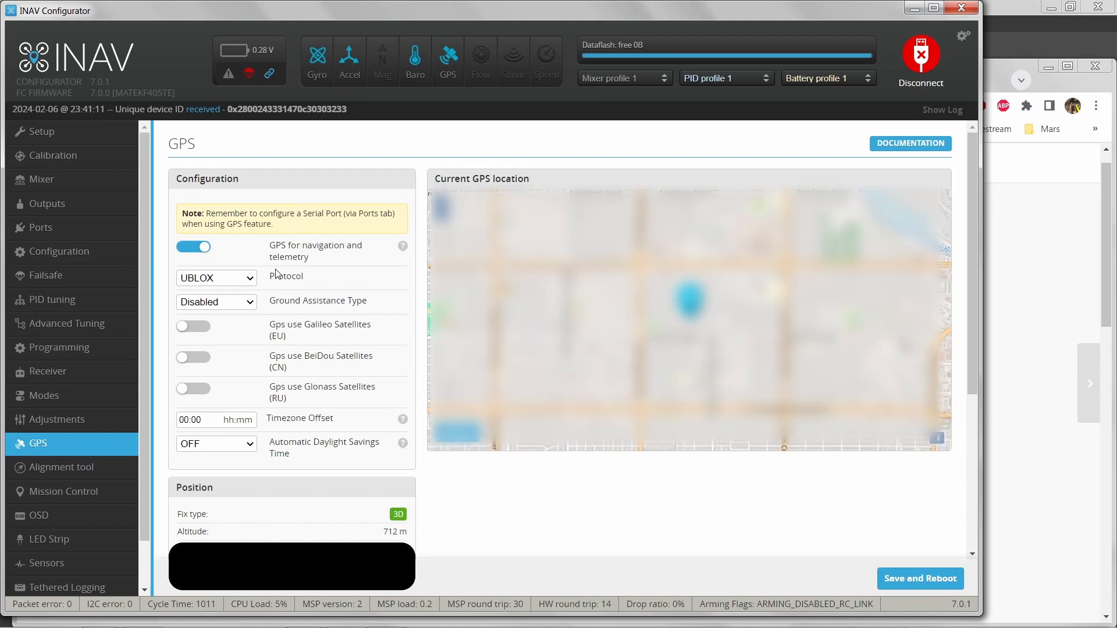
left_click(251, 280)
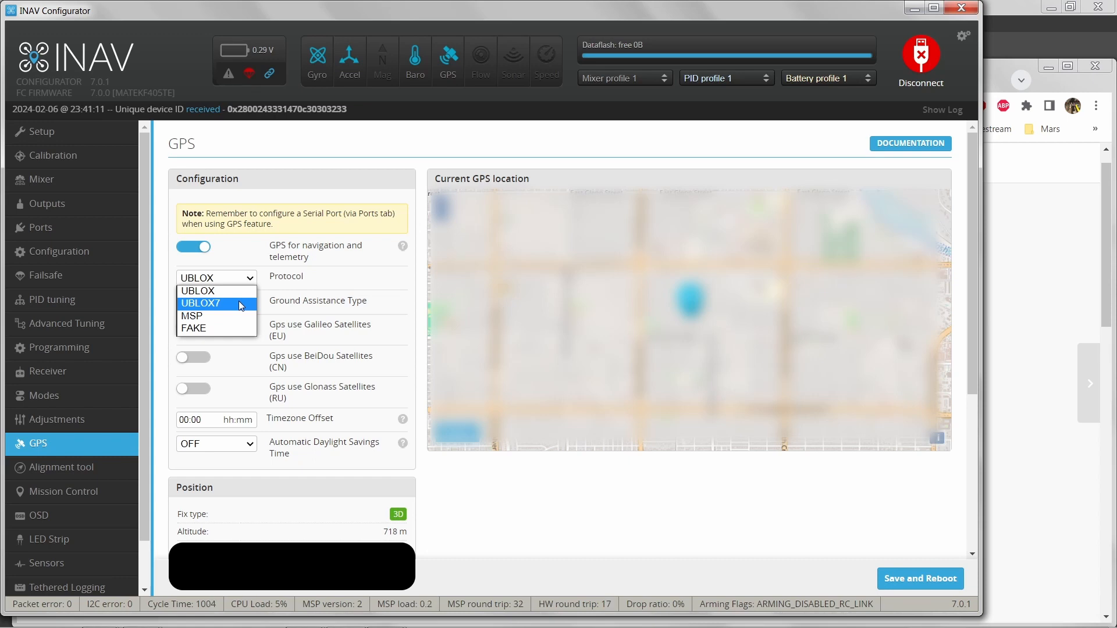
left_click(240, 303)
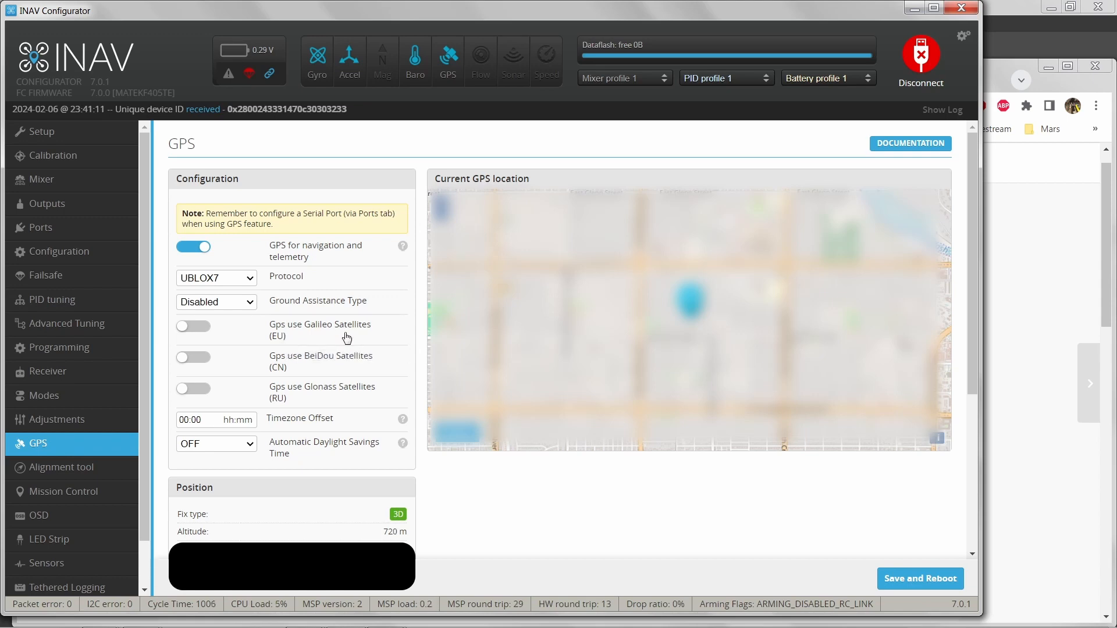
left_click(204, 331)
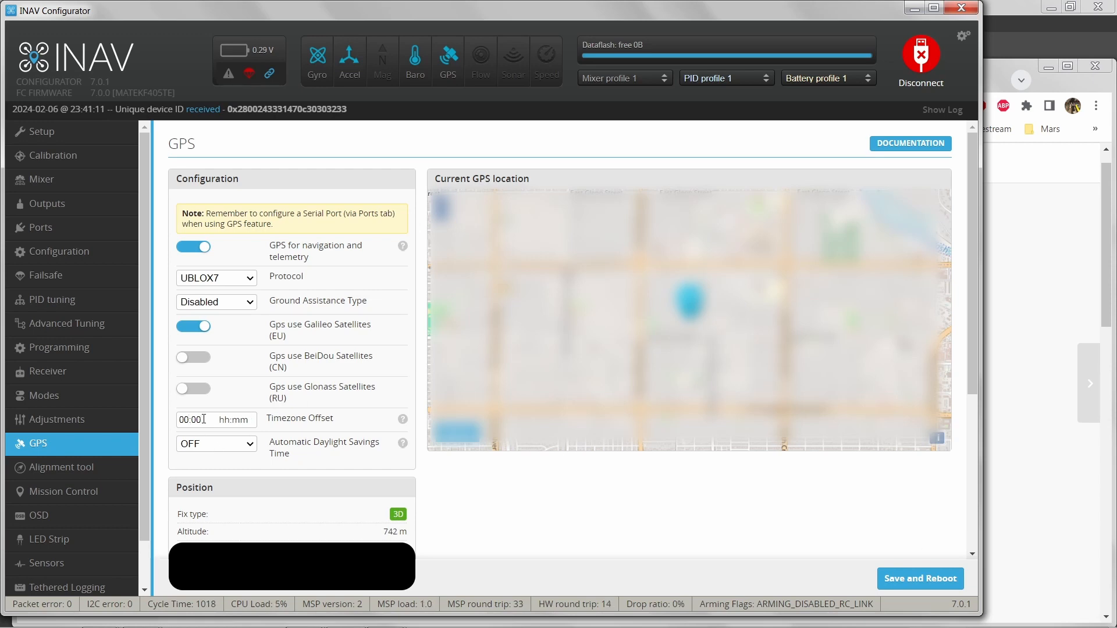
type("7")
type("-")
left_click(918, 583)
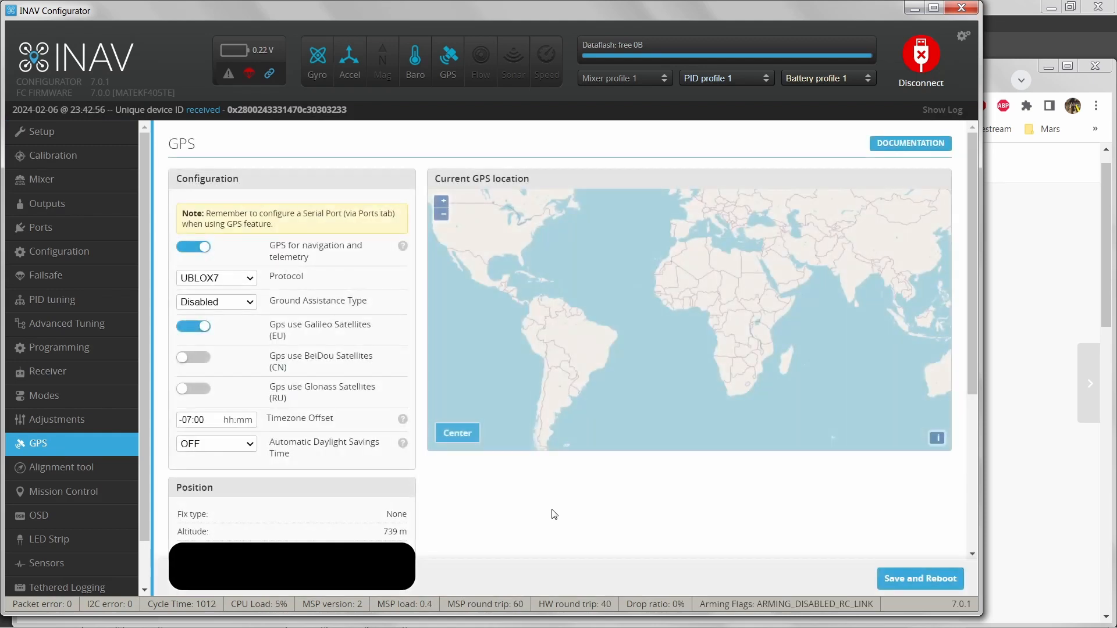
Step: Check the GPS fix, position, satellite and statistics readings after the reboot
scroll(532, 476, "down", 1)
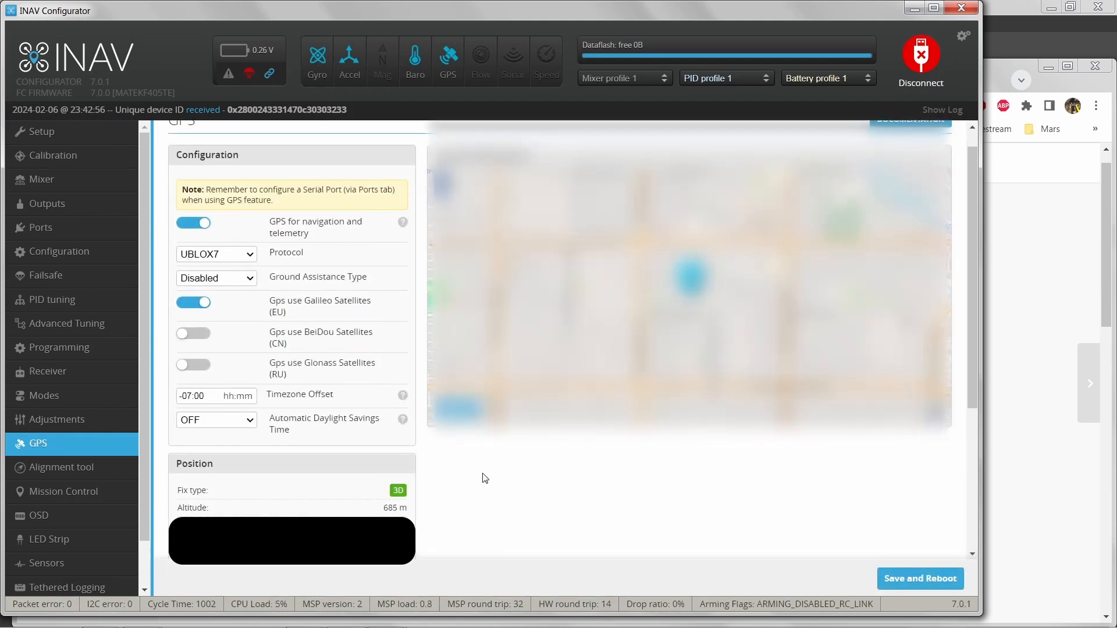
scroll(485, 482, "down", 3)
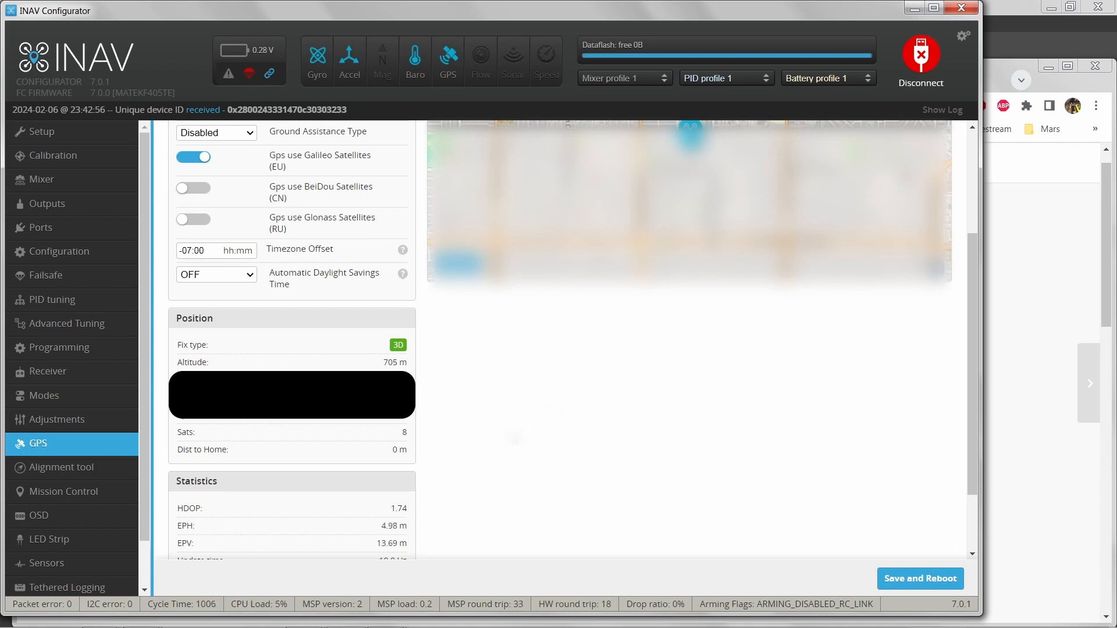
scroll(573, 338, "up", 3)
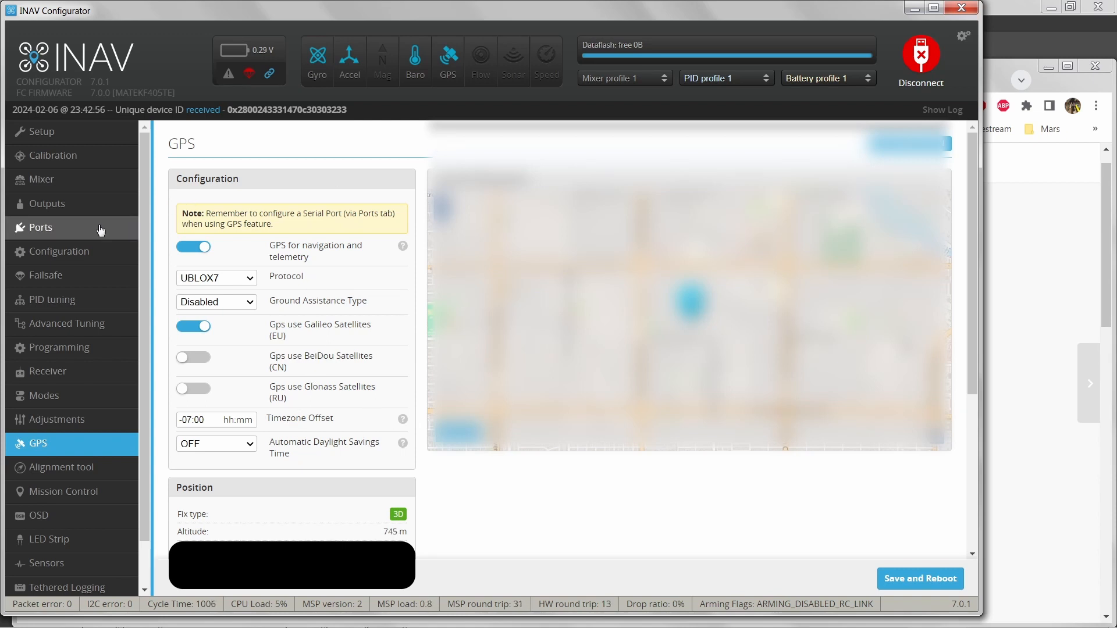
Step: Review the sensor, I2C Speed and Other Features options on the Configuration page
left_click(59, 255)
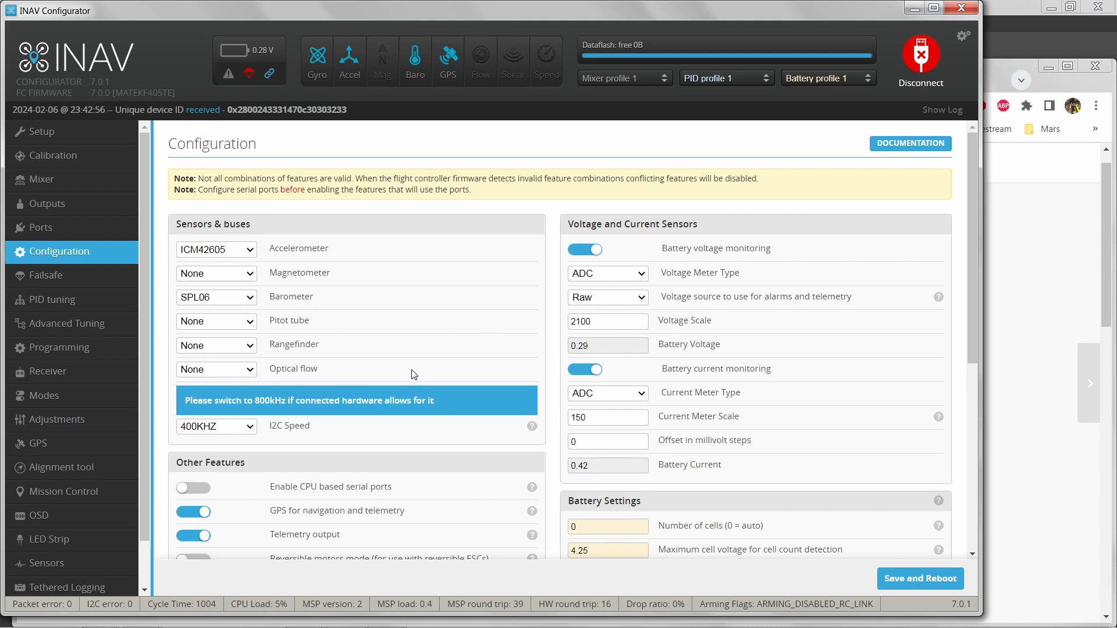
scroll(387, 338, "down", 2)
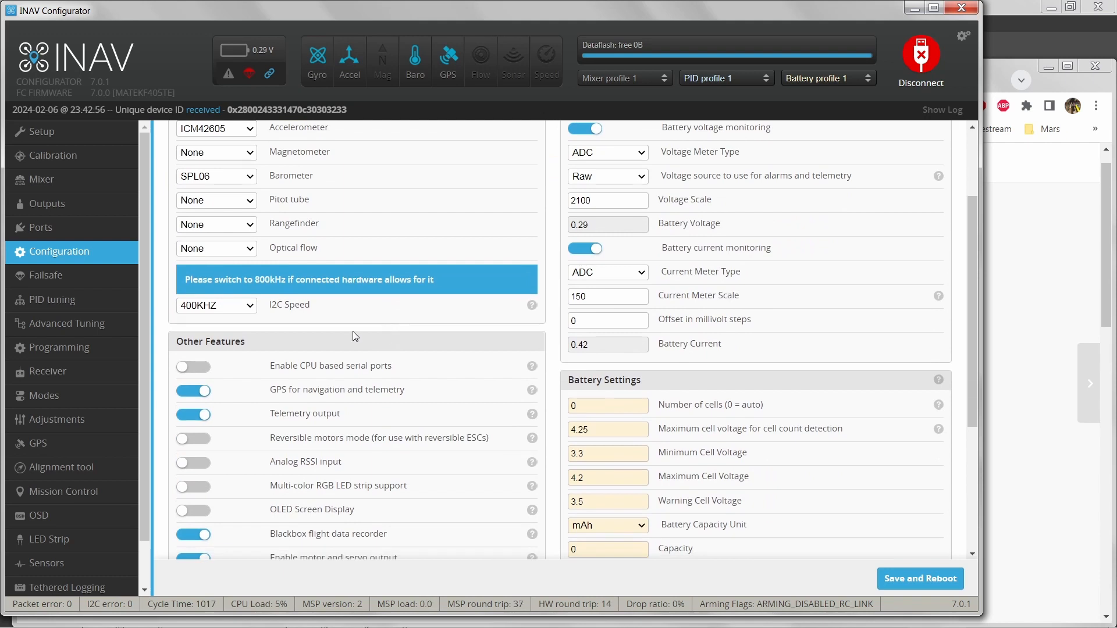
left_click(252, 307)
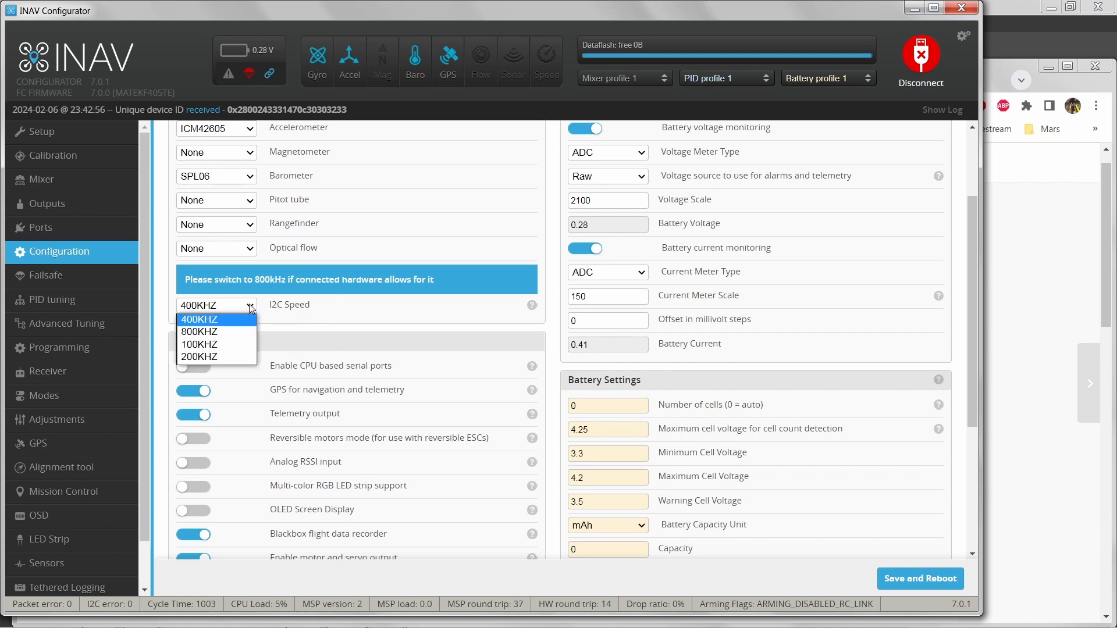
left_click(251, 308)
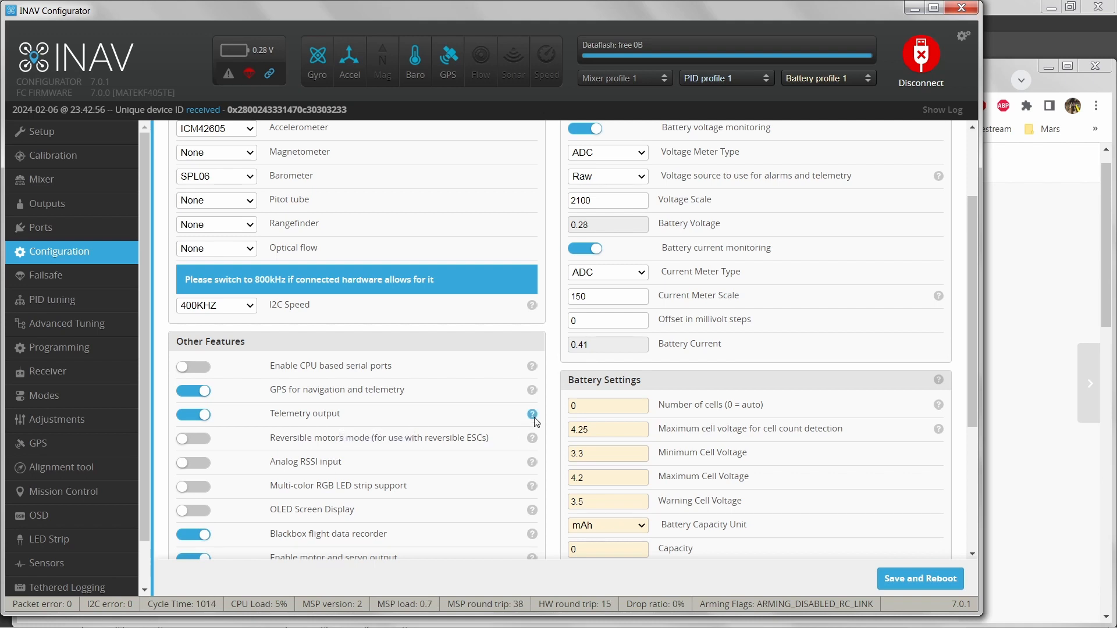
mouse_move(535, 419)
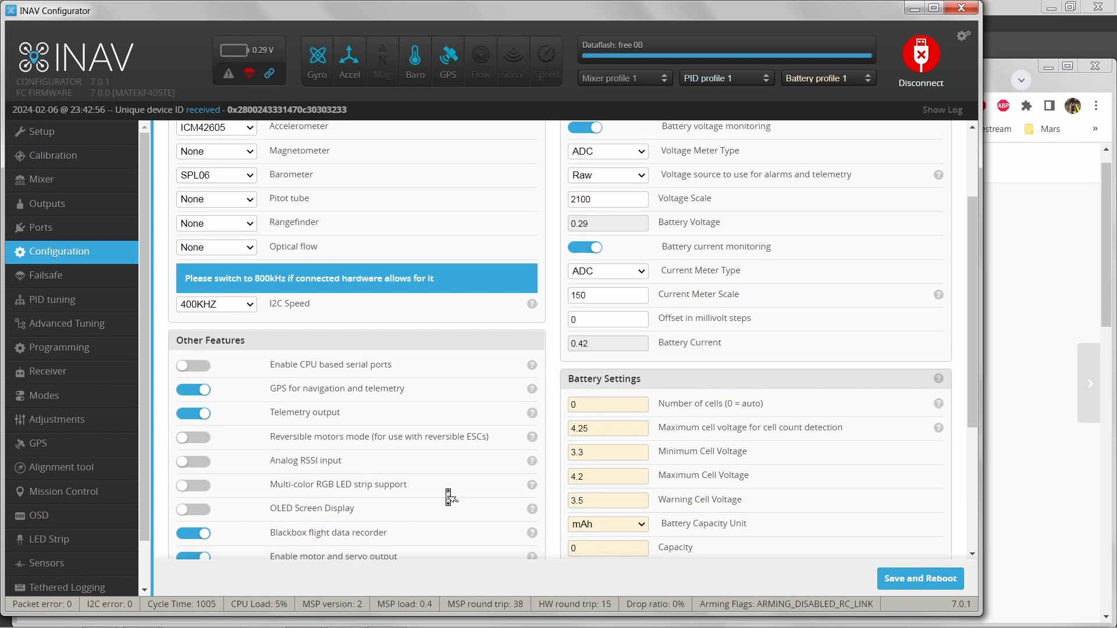
scroll(450, 498, "down", 2)
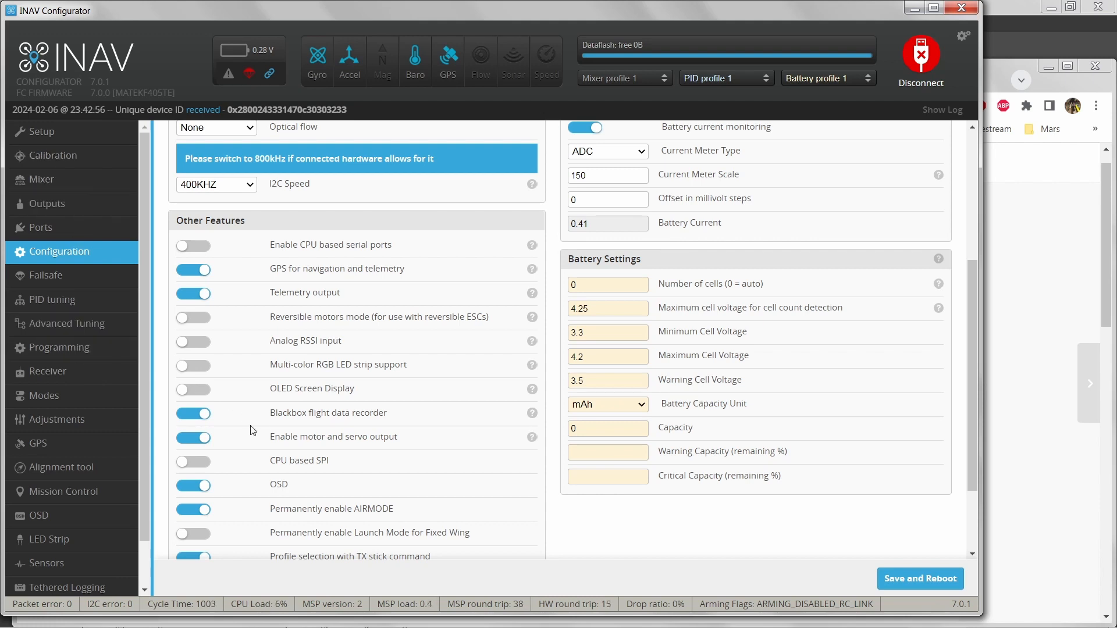
scroll(227, 358, "down", 2)
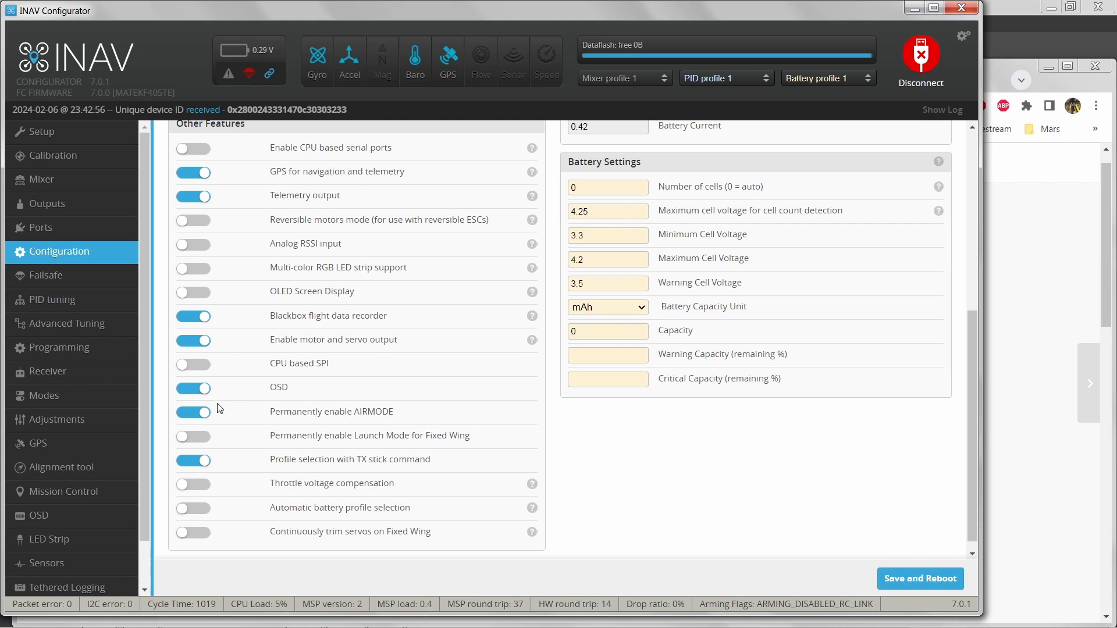
Step: Permanently enable Launch Mode and continuous servo trimming for fixed wing, and save the configuration with a reboot
left_click(206, 442)
mouse_move(536, 485)
left_click(851, 80)
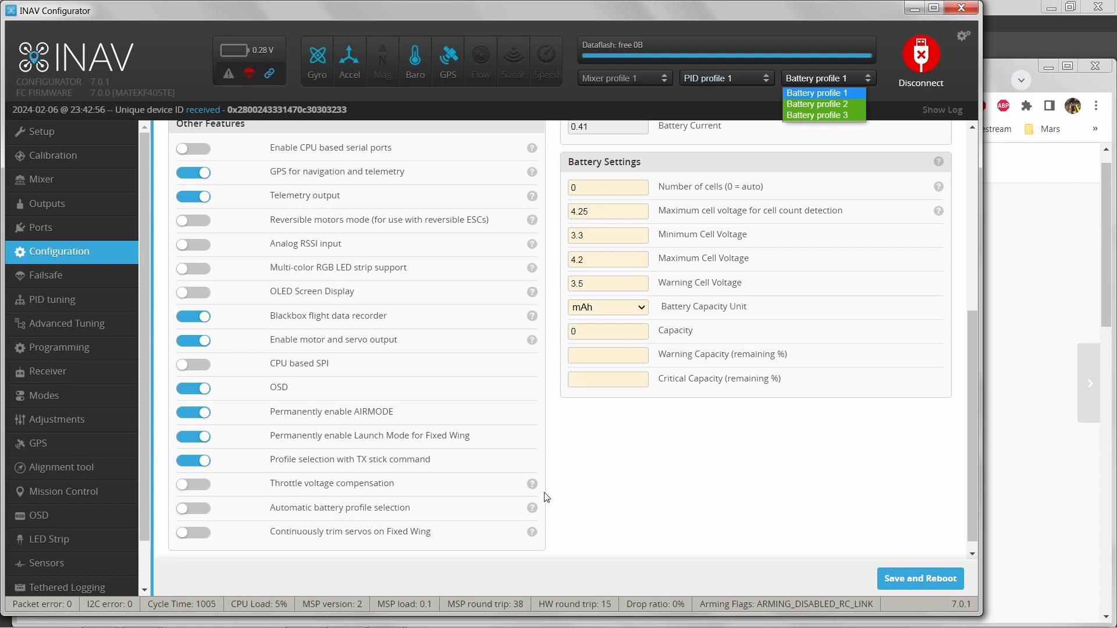
left_click(195, 533)
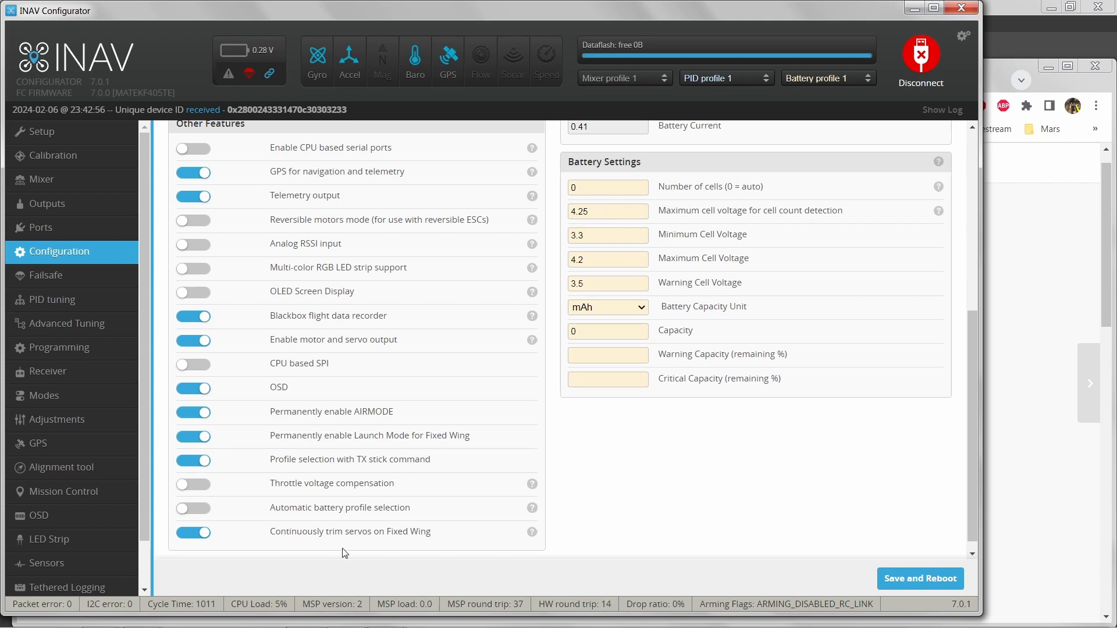
left_click(911, 580)
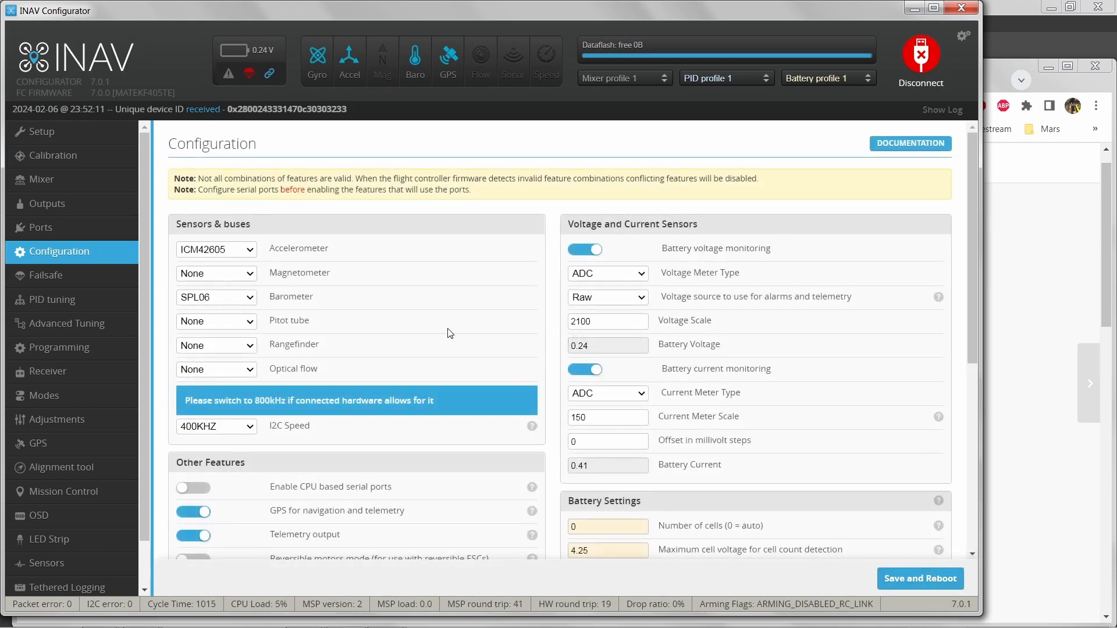
Step: Set the number of cells to 4 in the Battery Settings of battery profile 1
scroll(451, 333, "down", 6)
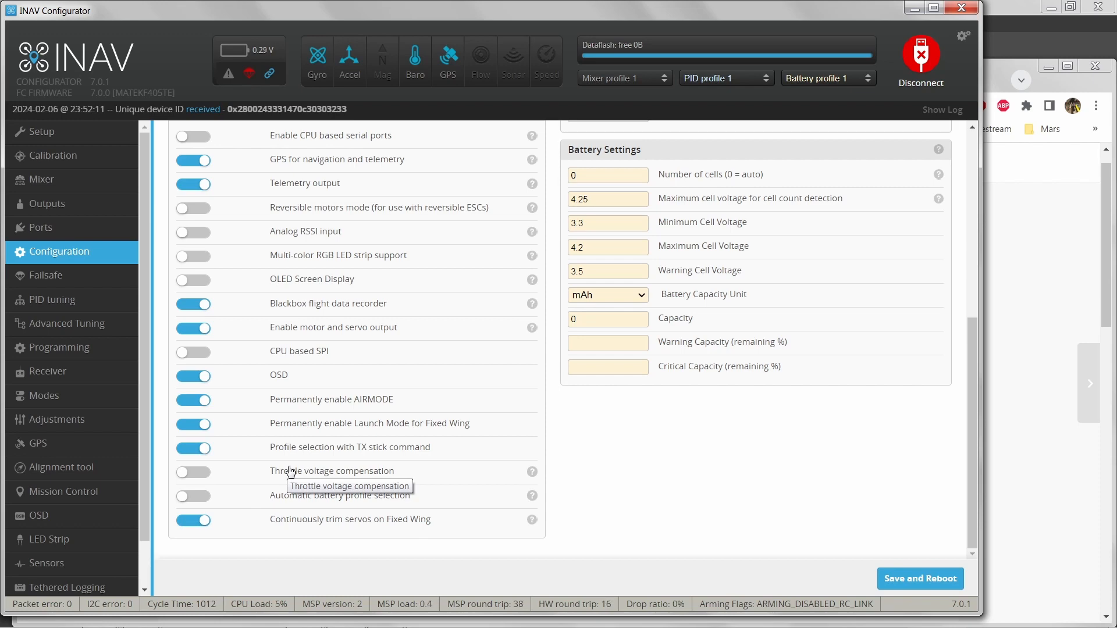
scroll(619, 407, "up", 6)
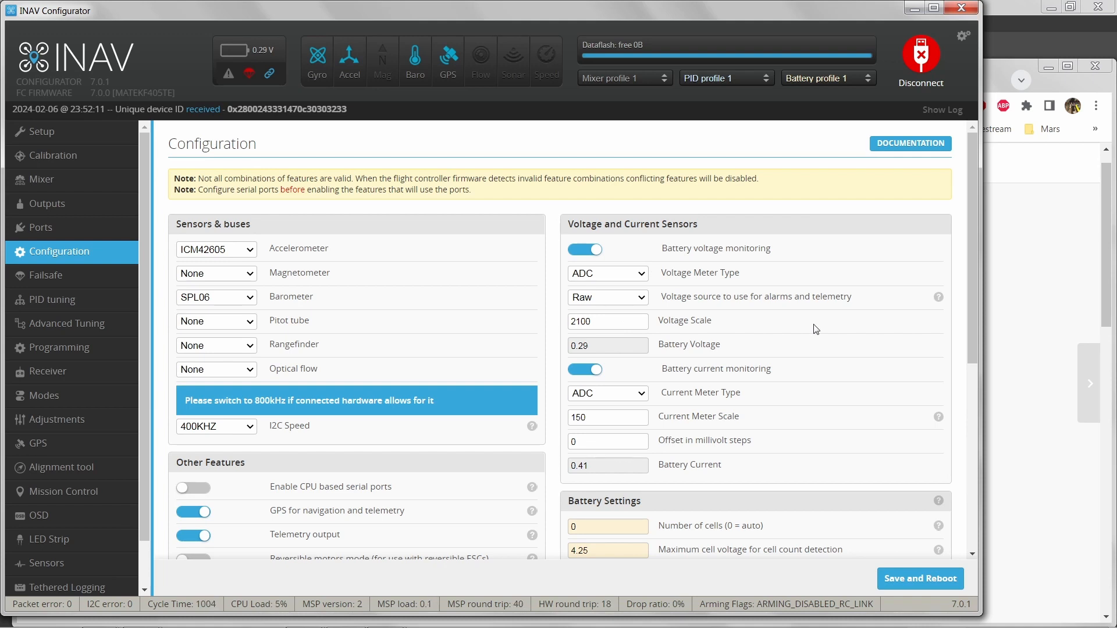
scroll(749, 333, "down", 3)
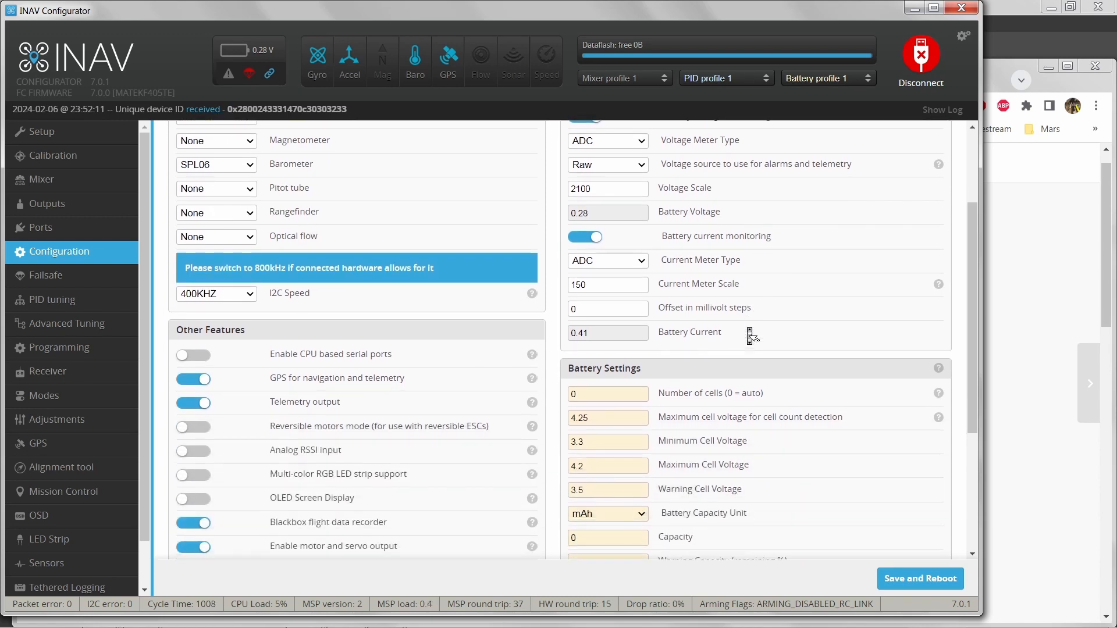
scroll(751, 336, "down", 1)
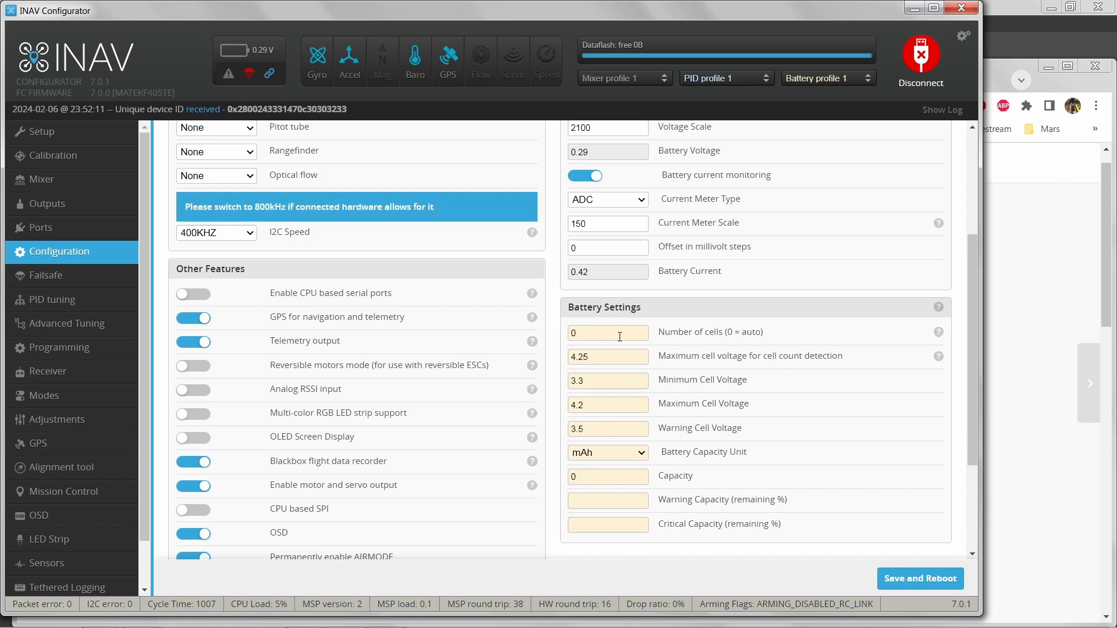
key("BackSpace")
type("4")
key("BackSpace")
type("0")
key("BackSpace")
type("4")
Step: Set battery profile 1's minimum cell voltage to 3.00 and warning cell voltage to 3.20
scroll(369, 528, "down", 3)
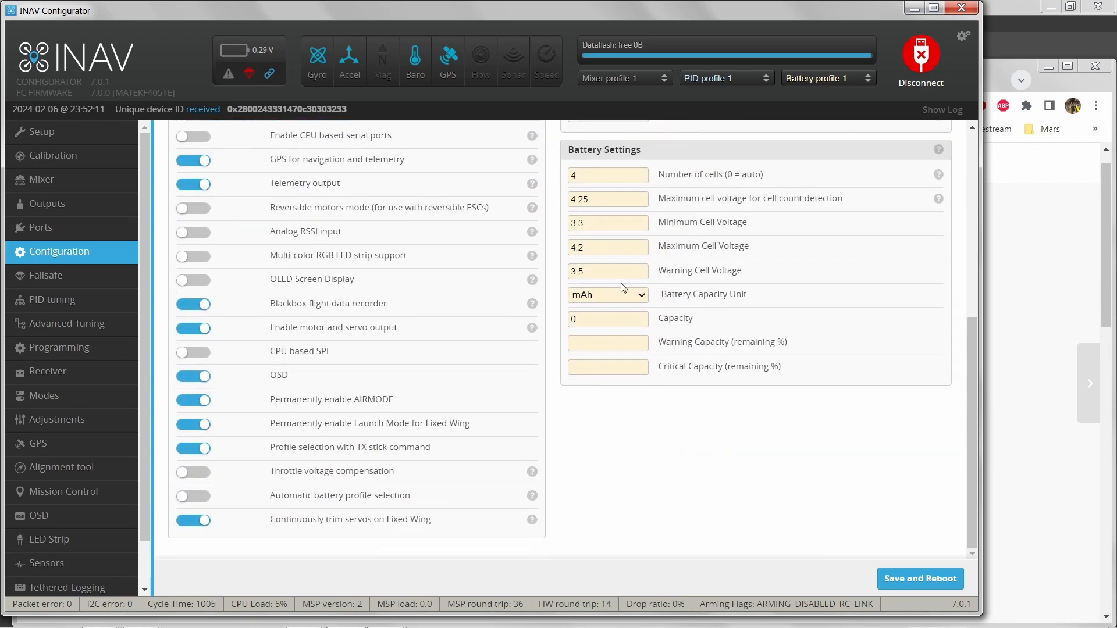
scroll(670, 204, "up", 3)
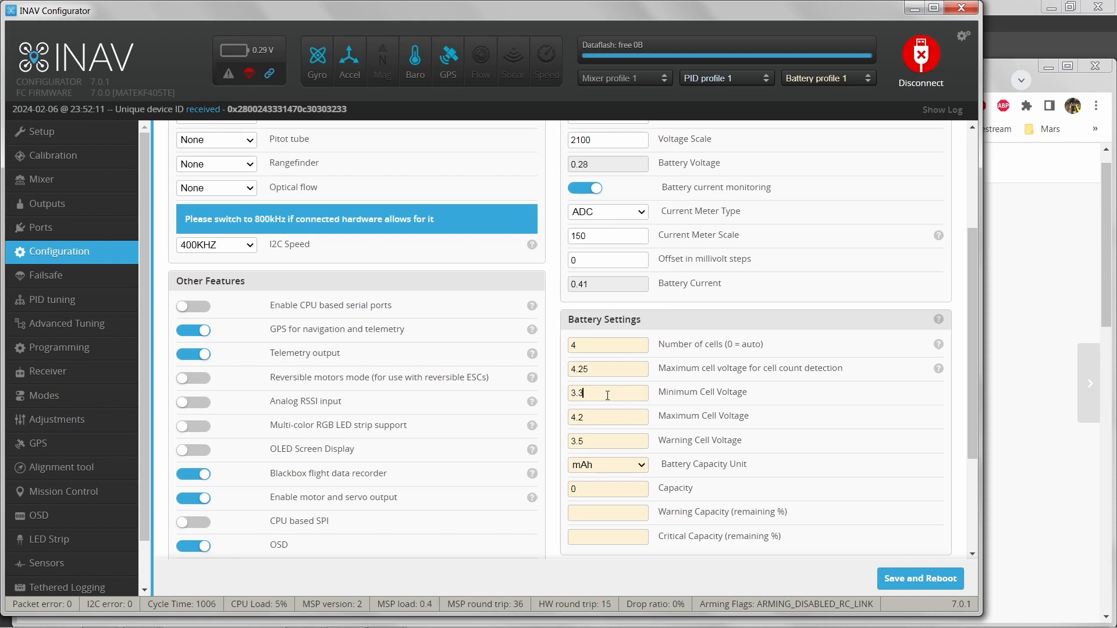
key("BackSpace")
type("0")
left_click(605, 439)
key("BackSpace")
type("2")
Step: Set battery profile 1's capacity to 6900 mAh with 15% warning and 10% critical remaining capacity, and save with a reboot
left_click(641, 469)
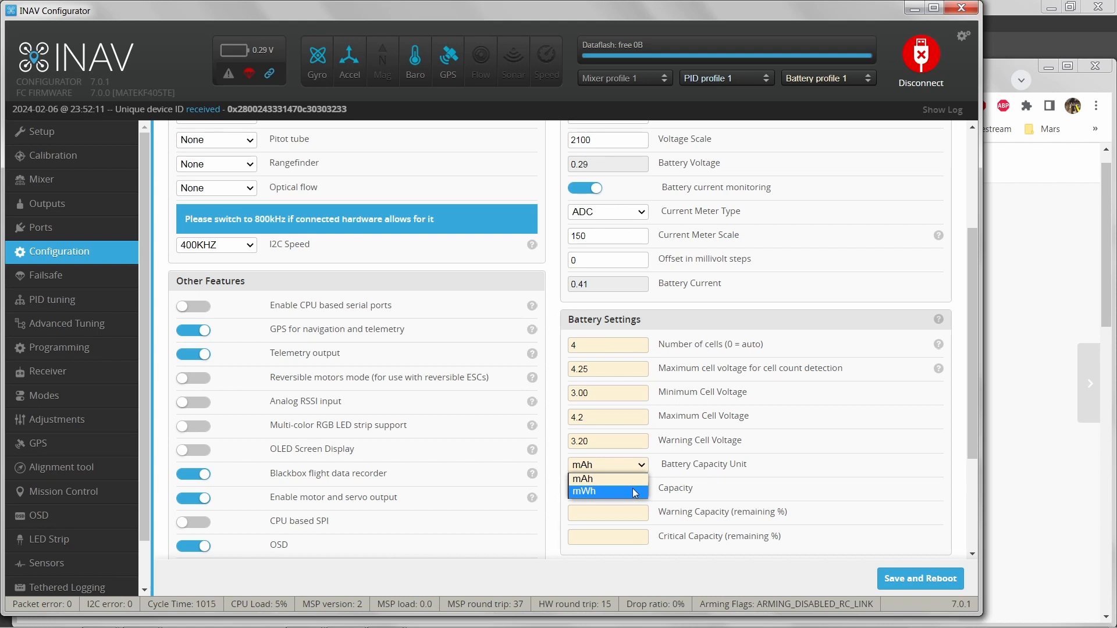
left_click(634, 479)
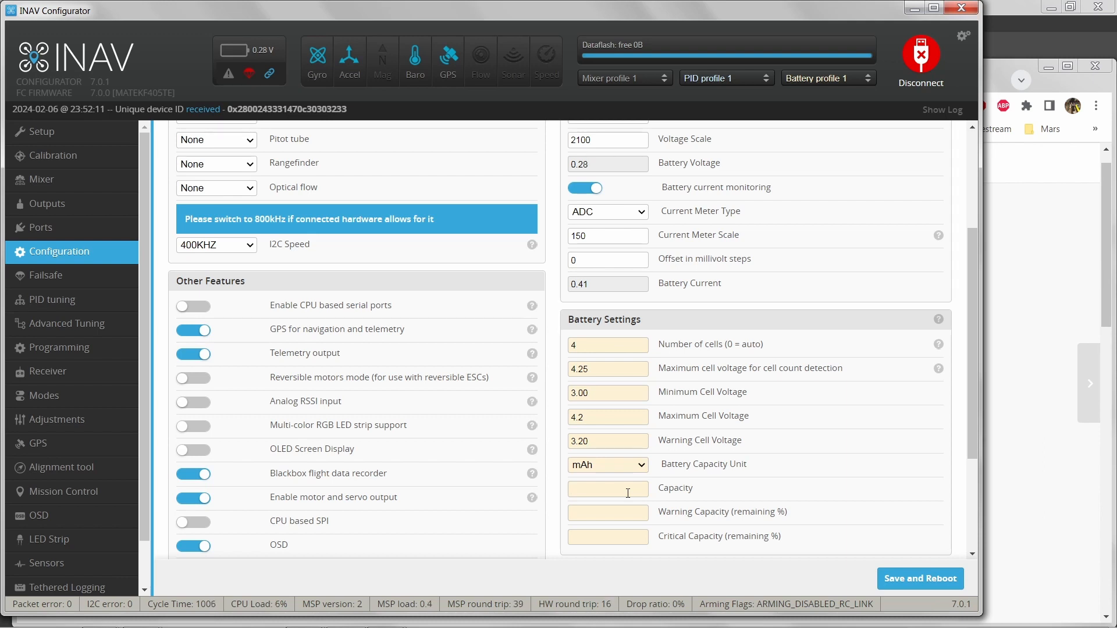
left_click(627, 493)
type("7900")
key("BackSpace")
key("BackSpace")
key("BackSpace")
key("BackSpace")
type("69000")
left_click(601, 511)
type("1510")
left_click(931, 584)
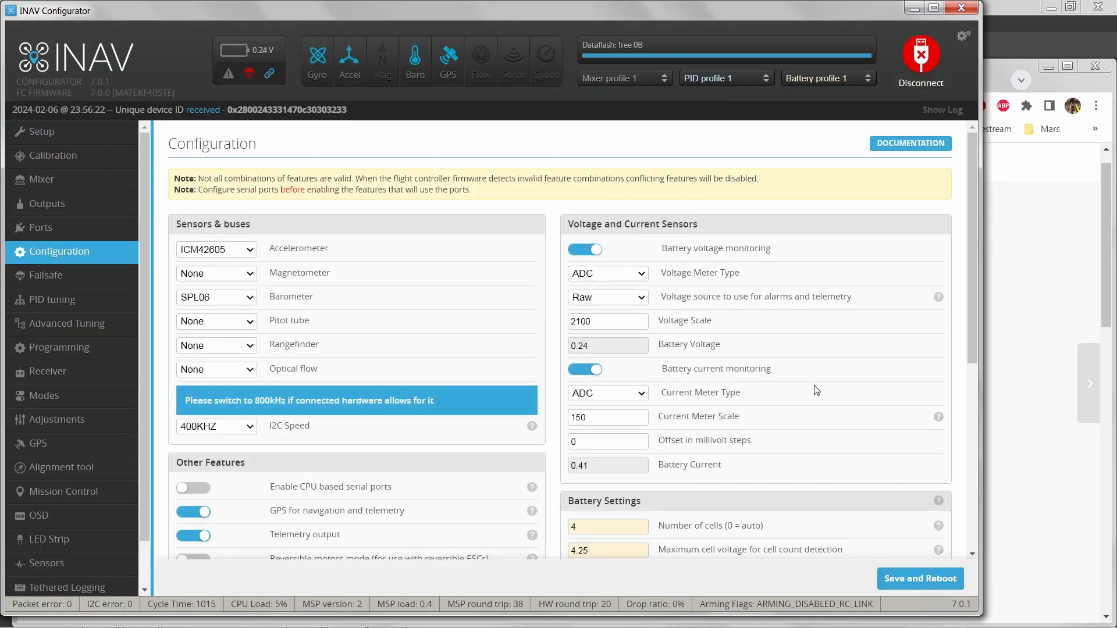
Step: Switch to battery profile 2 and set its number of cells to 4
scroll(818, 393, "down", 3)
scroll(818, 392, "up", 3)
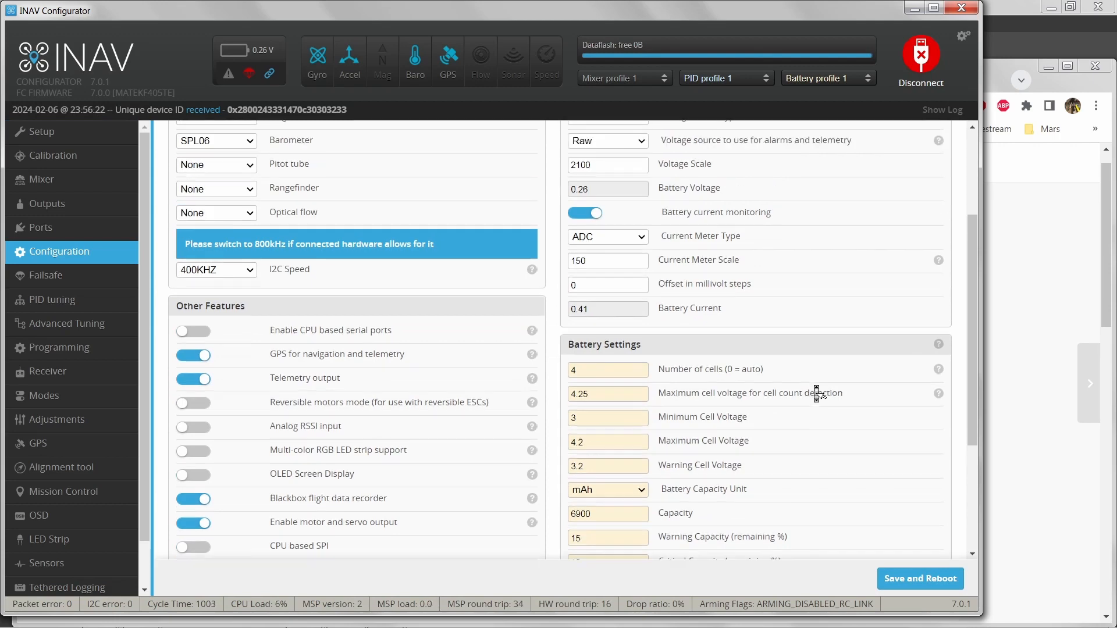
left_click(856, 78)
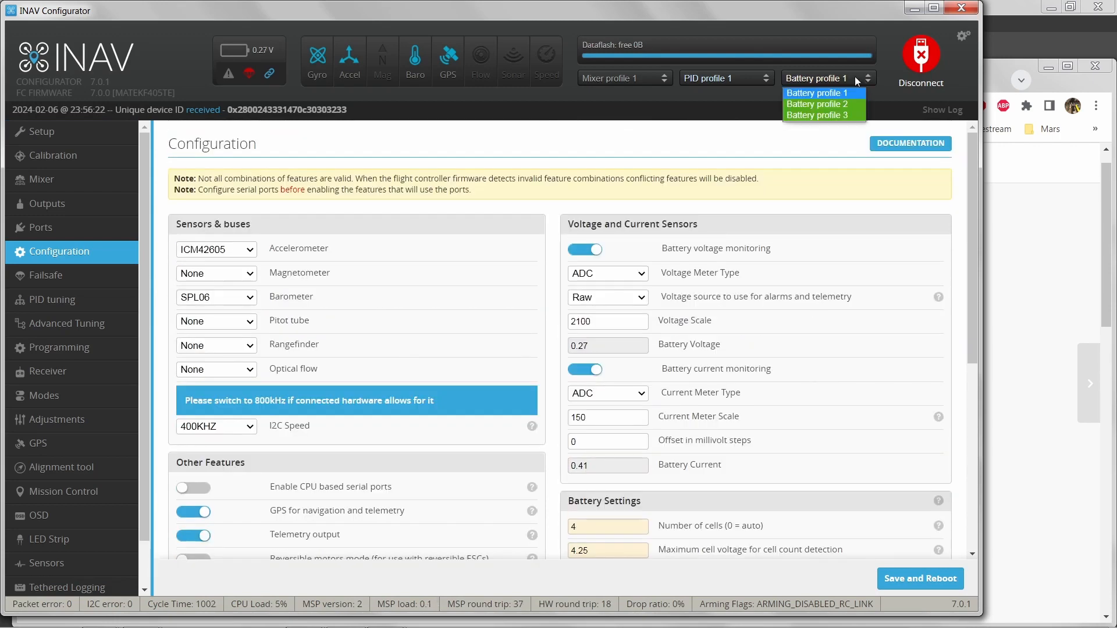
left_click(843, 104)
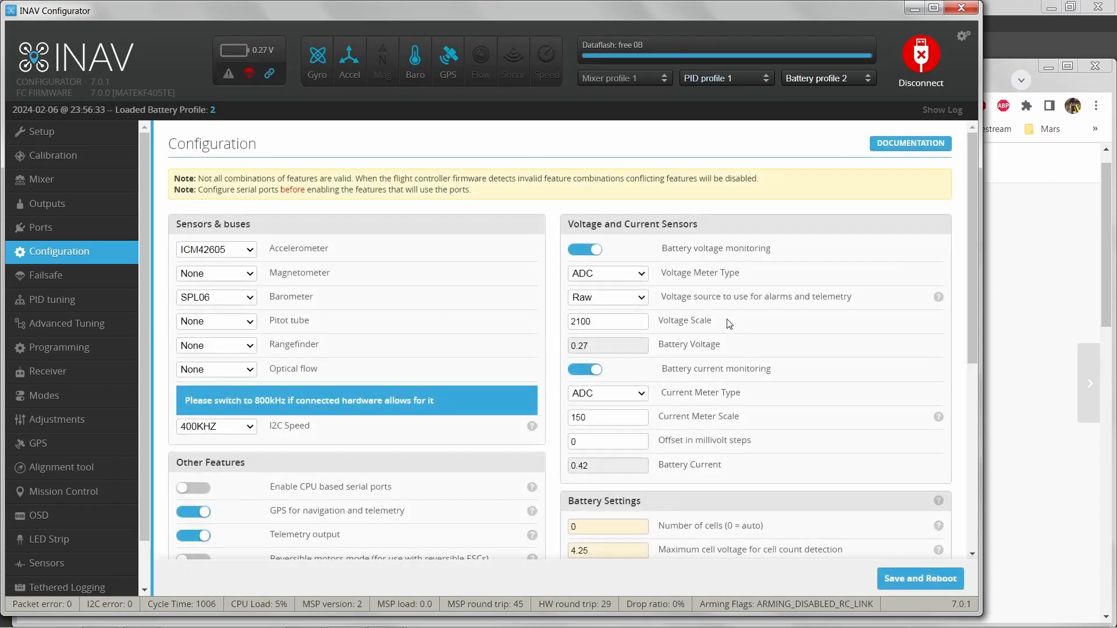
scroll(724, 376, "down", 4)
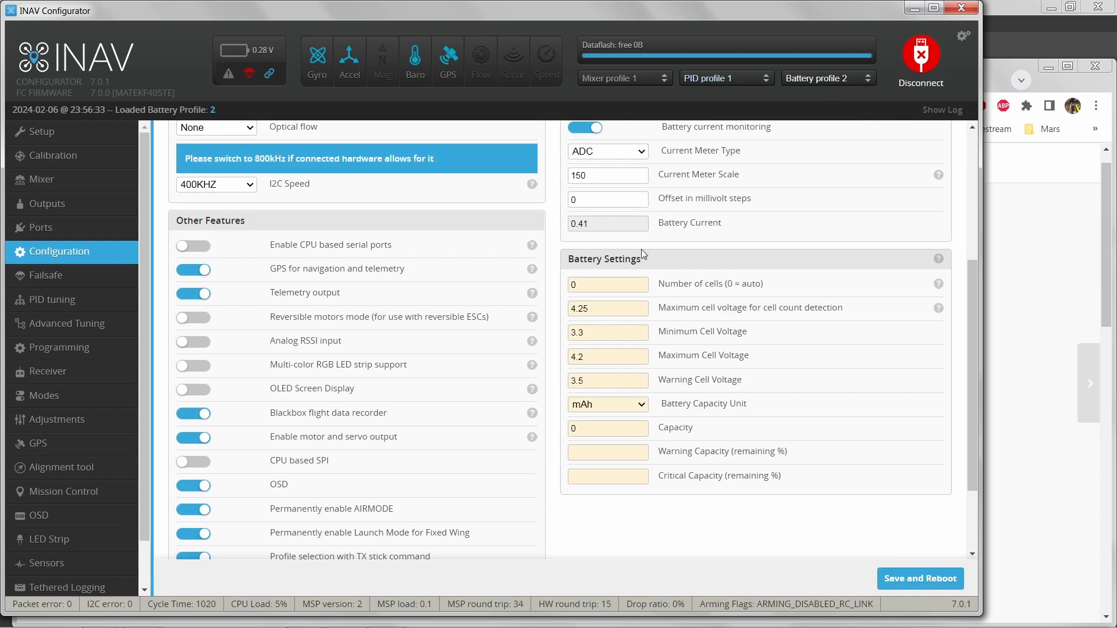
double_click(602, 289)
type("4")
Step: Set battery profile 2's minimum cell voltage to 3.0 and warning cell voltage to 3.2
left_click(592, 337)
key("BackSpace")
type("0")
left_click(602, 380)
key("BackSpace")
type("2")
left_click(605, 359)
Step: Set battery profile 2's capacity to 5800 mAh with 20% warning and 15% critical remaining capacity, and save with a reboot
left_click(614, 431)
key("BackSpace")
type("5800")
type("2015")
left_click(915, 579)
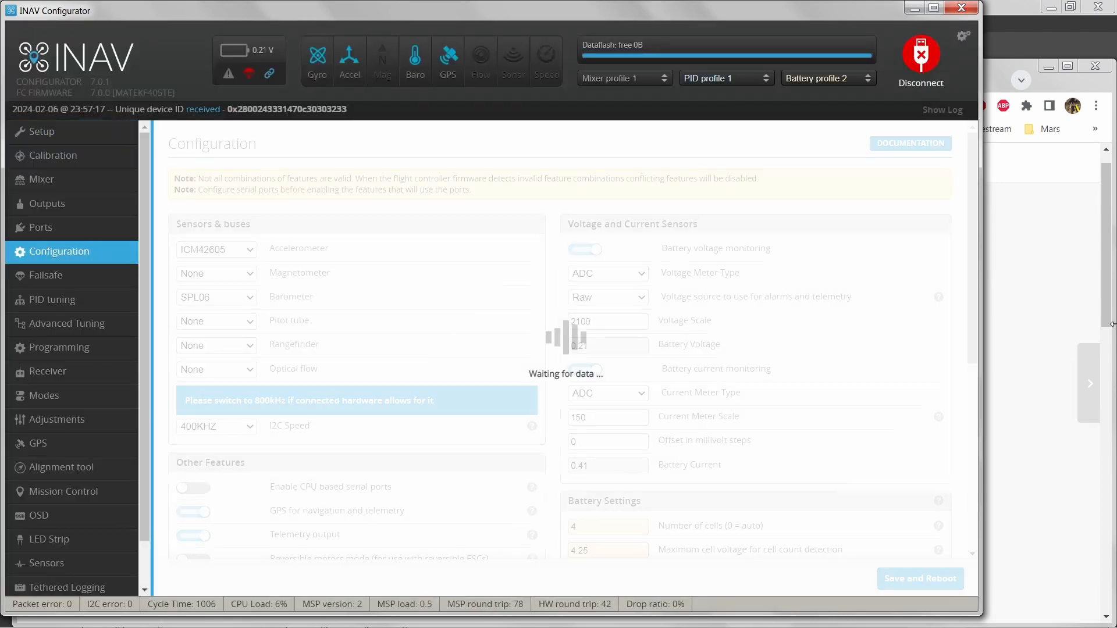
Step: Switch the active battery profile back to Battery profile 1
left_click(868, 78)
left_click(844, 93)
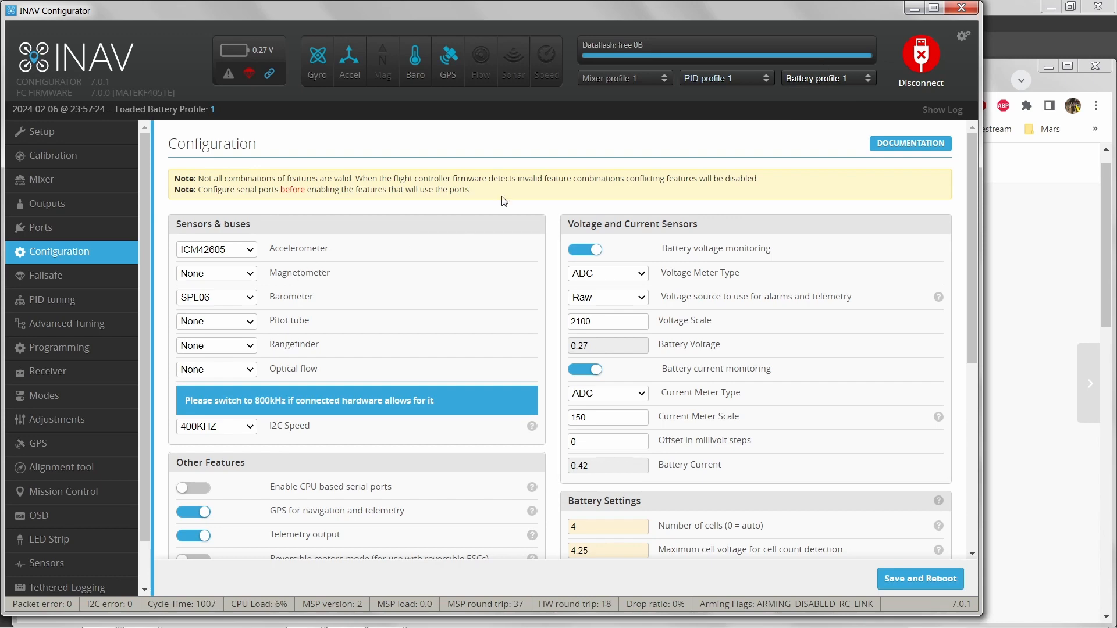
Step: Reconnect the flight controller to recheck its Configuration page, and disconnect it
left_click(927, 51)
left_click(919, 56)
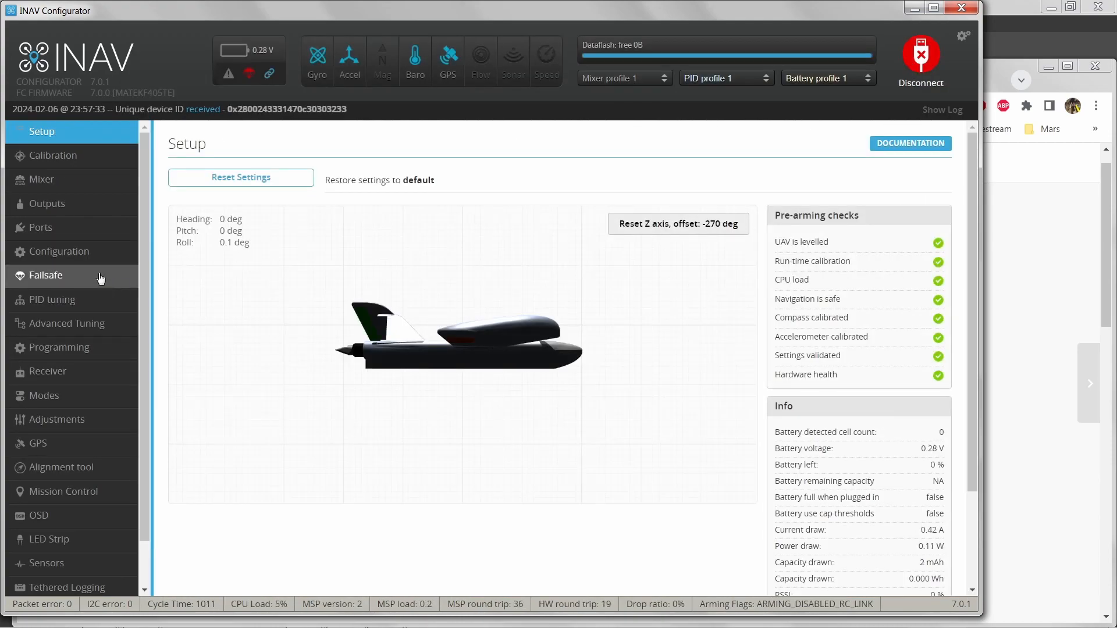
left_click(88, 255)
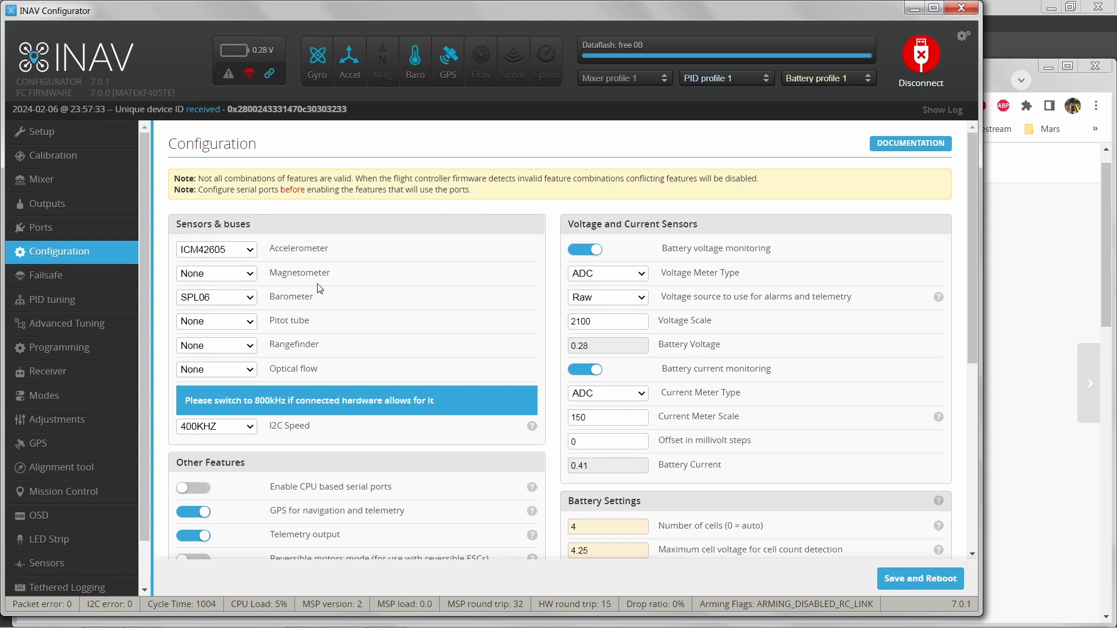
left_click(920, 58)
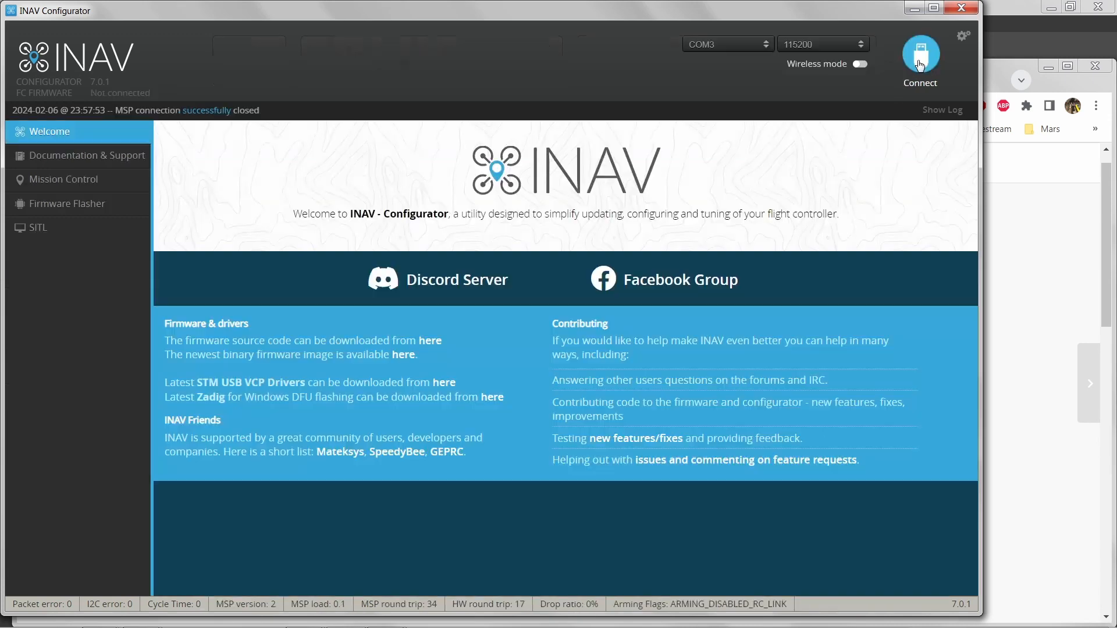